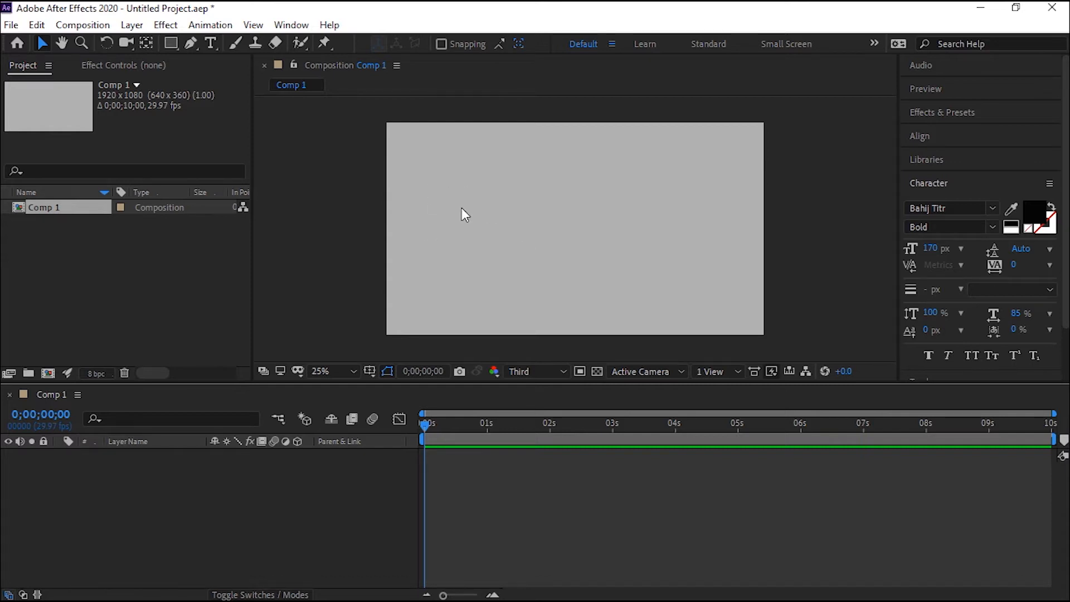
# Add a text layer containing a person's full name and move it near the centre of the composition.
pyautogui.click(940, 116)
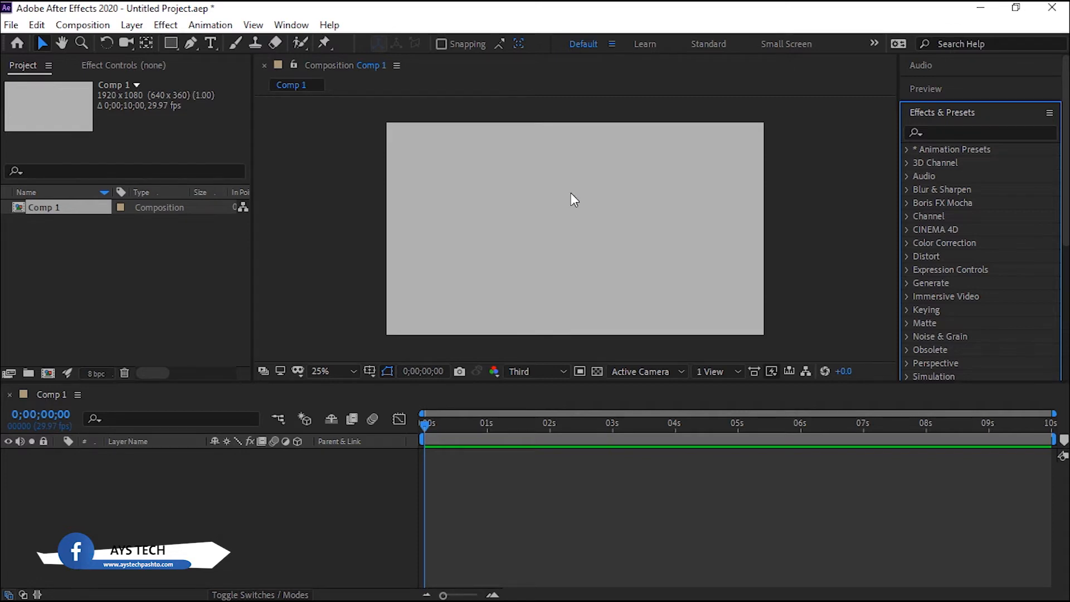
pyautogui.click(211, 44)
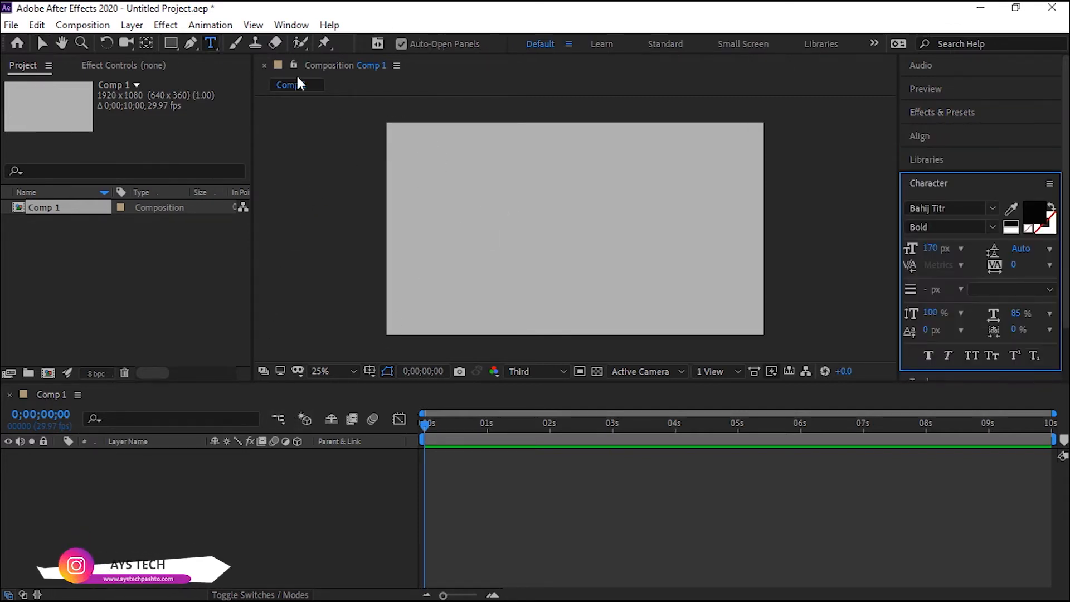
pyautogui.click(447, 225)
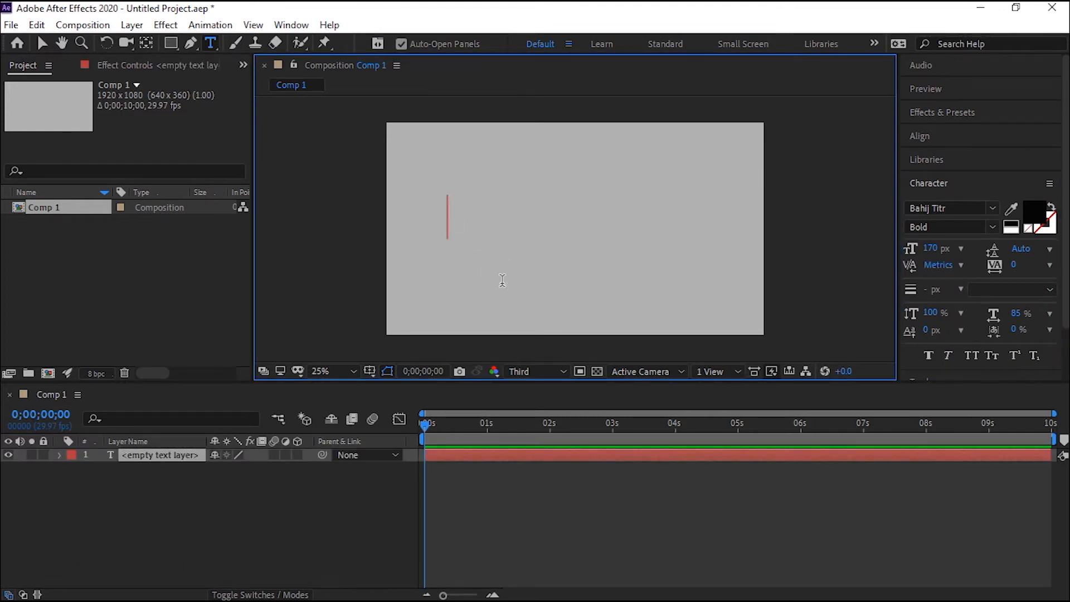
pyautogui.write('ش')
pyautogui.press('BackSpace')
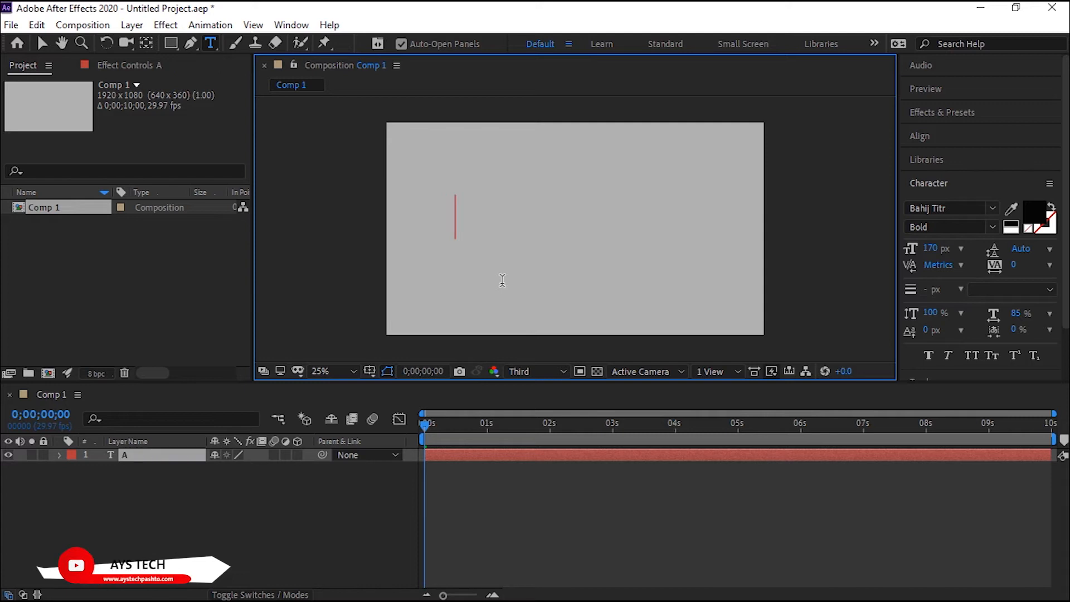
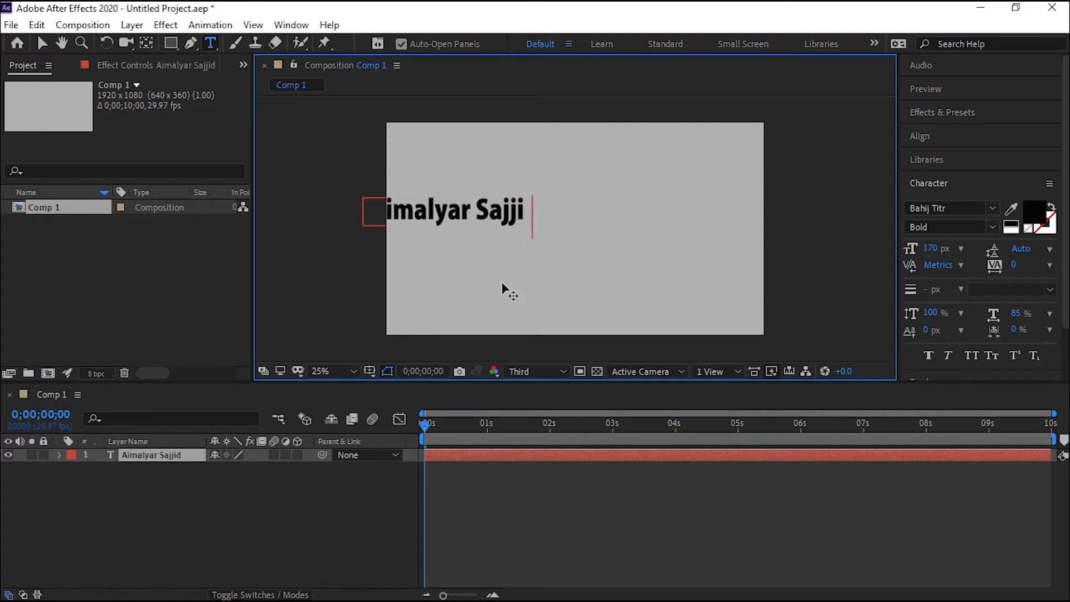
pyautogui.click(41, 43)
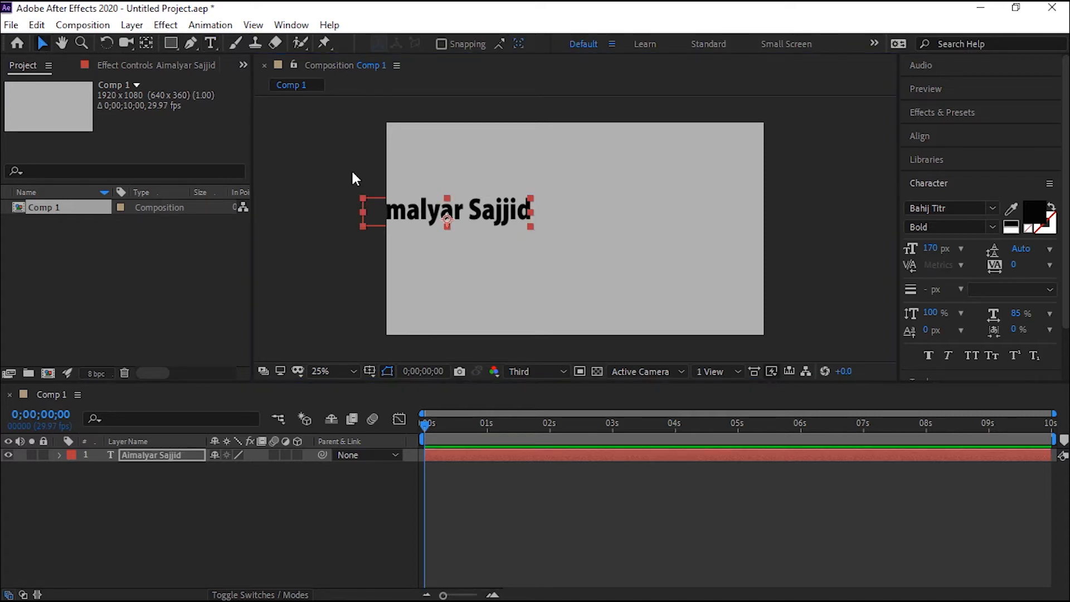
pyautogui.moveTo(453, 212); pyautogui.dragTo(550, 226)
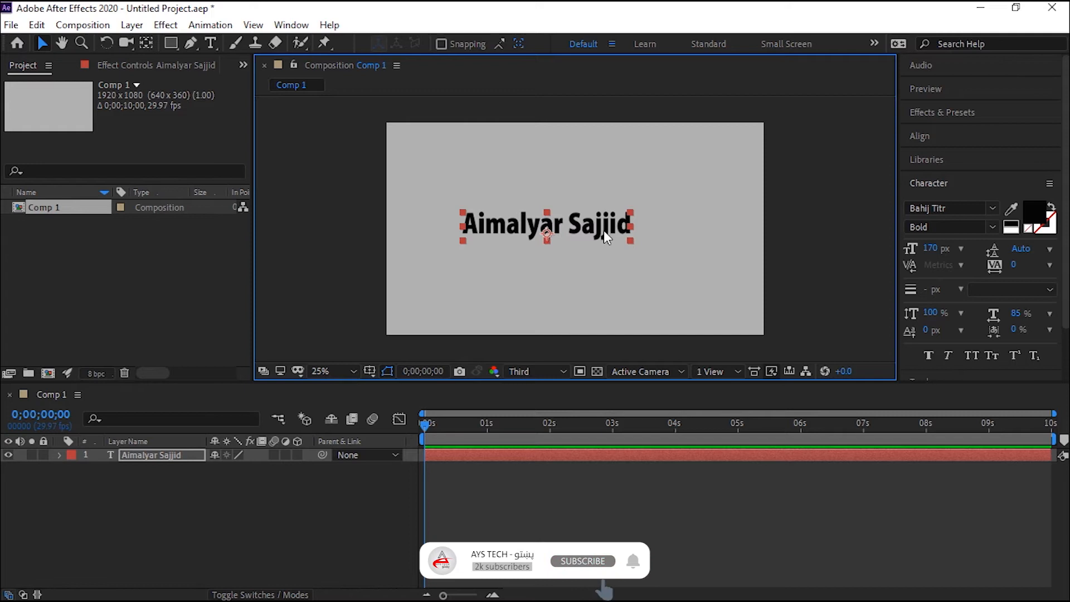
# Set the name text's font to Leelawadee Regular and shift the text horizontally to the frame's centre.
pyautogui.click(990, 206)
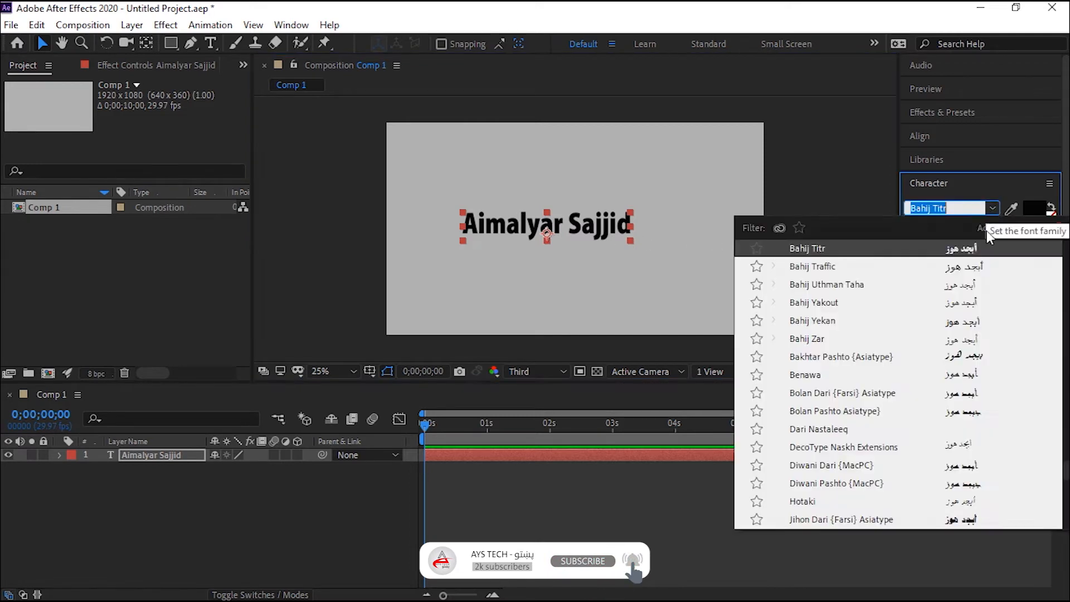
pyautogui.scroll(-15, 962, 406)
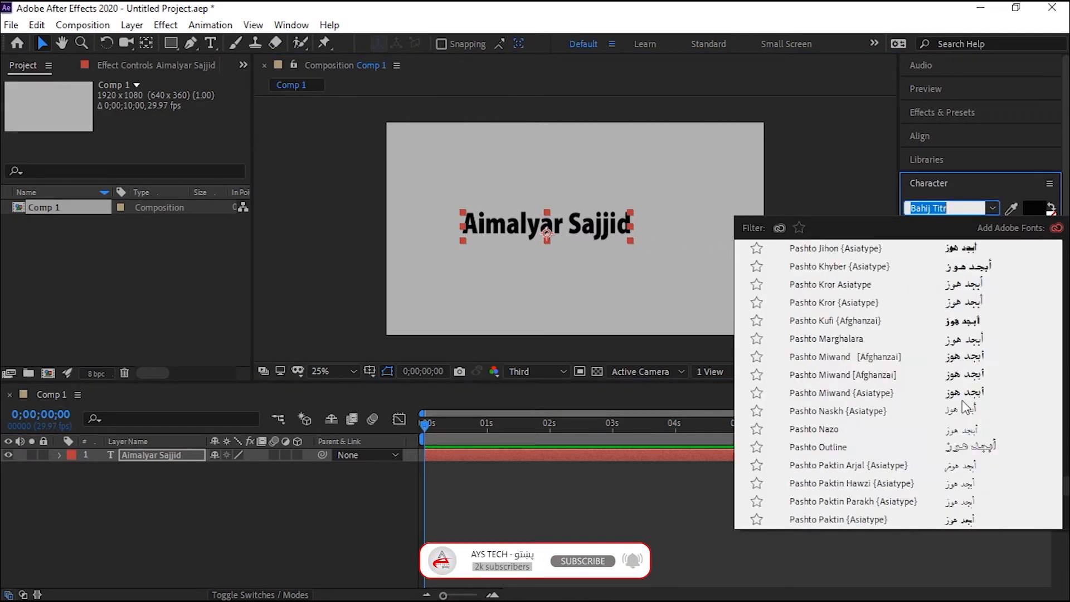
pyautogui.scroll(-15, 963, 413)
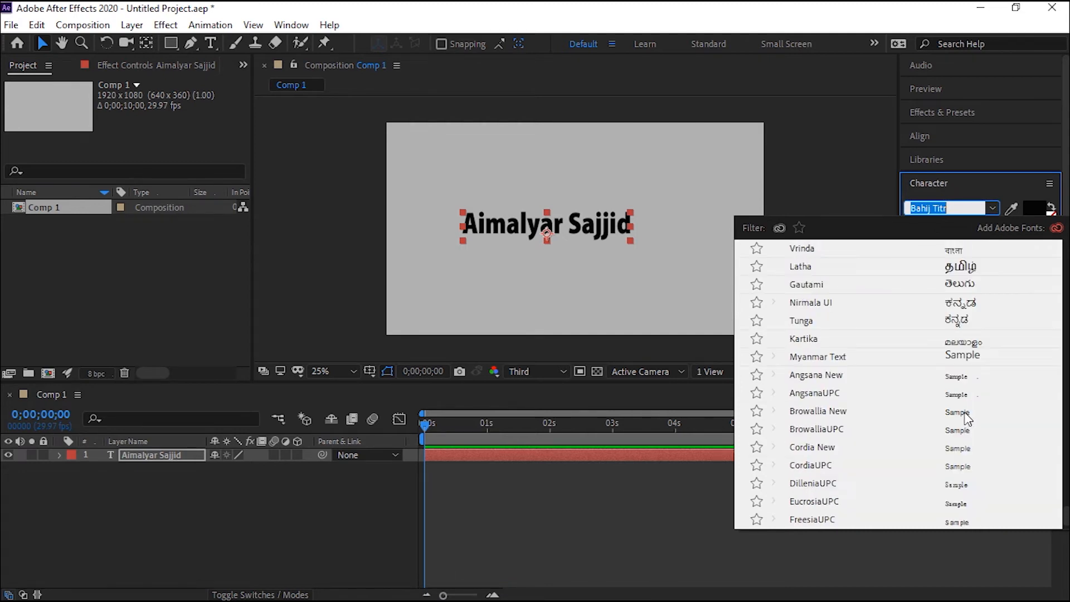
pyautogui.click(965, 341)
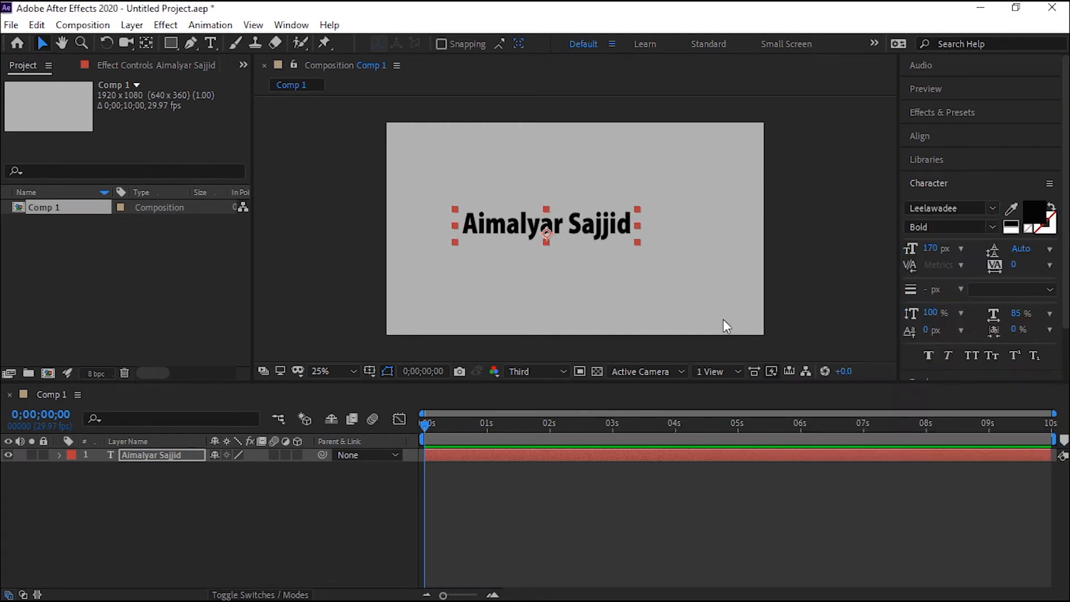
pyautogui.moveTo(557, 225); pyautogui.dragTo(583, 226)
# Examine the text layer's Text properties and the properties available for animating it.
pyautogui.click(60, 456)
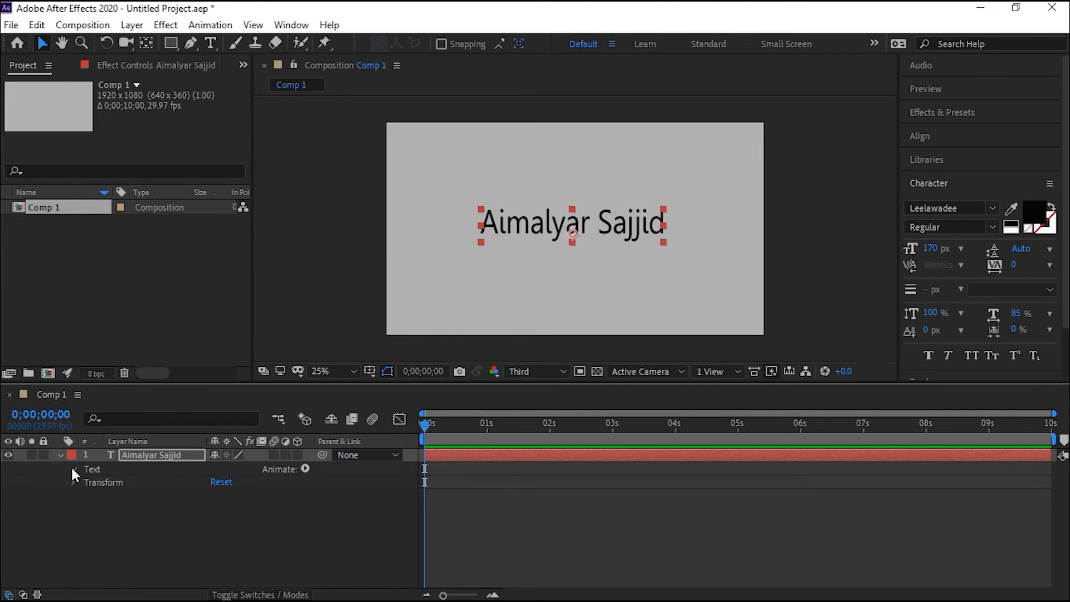
pyautogui.click(72, 468)
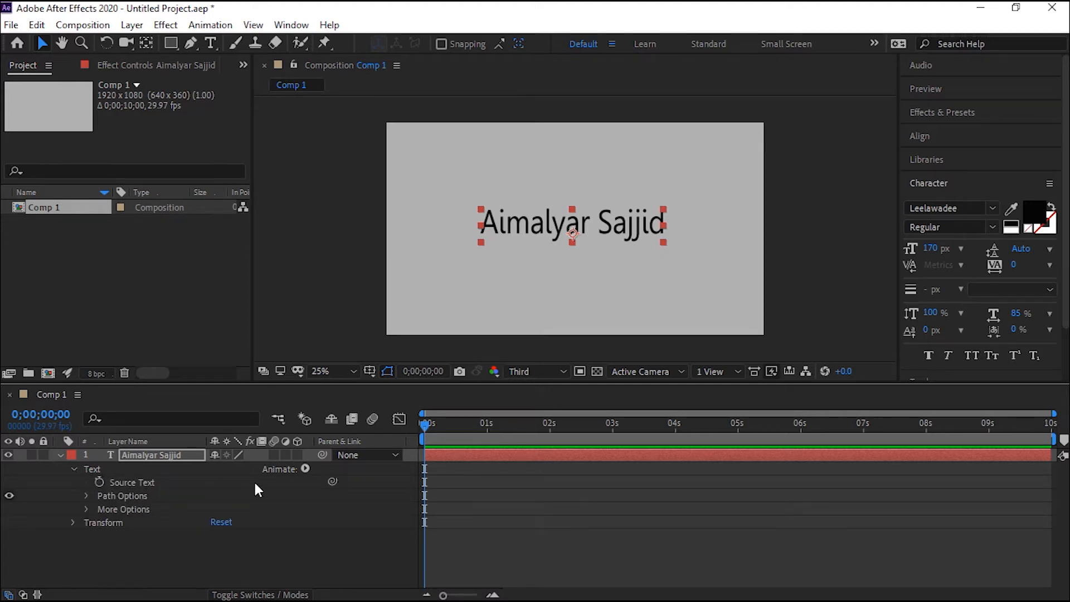
pyautogui.click(306, 468)
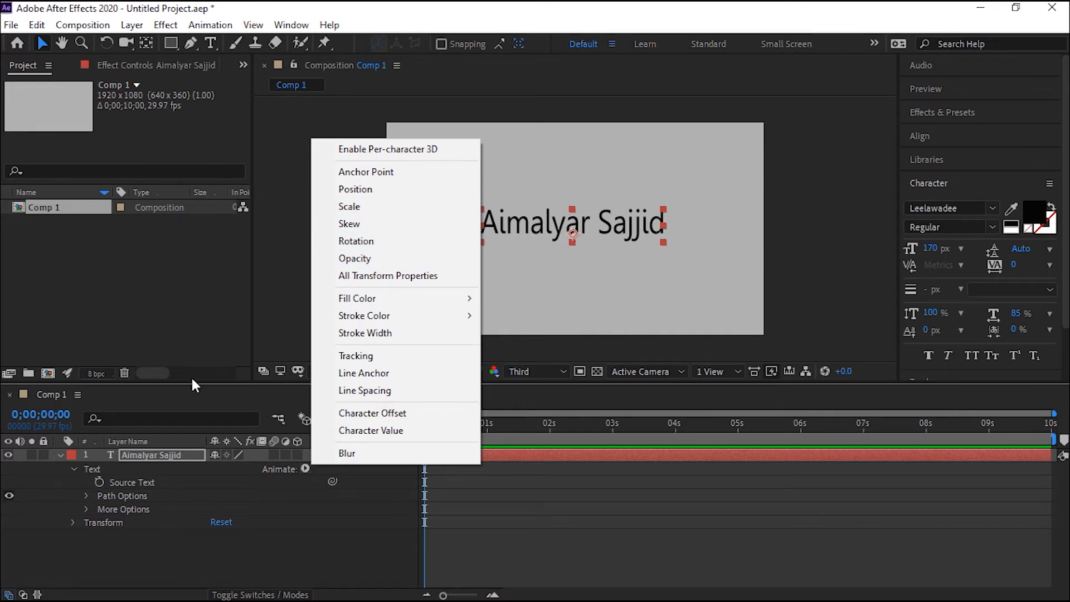
pyautogui.click(305, 468)
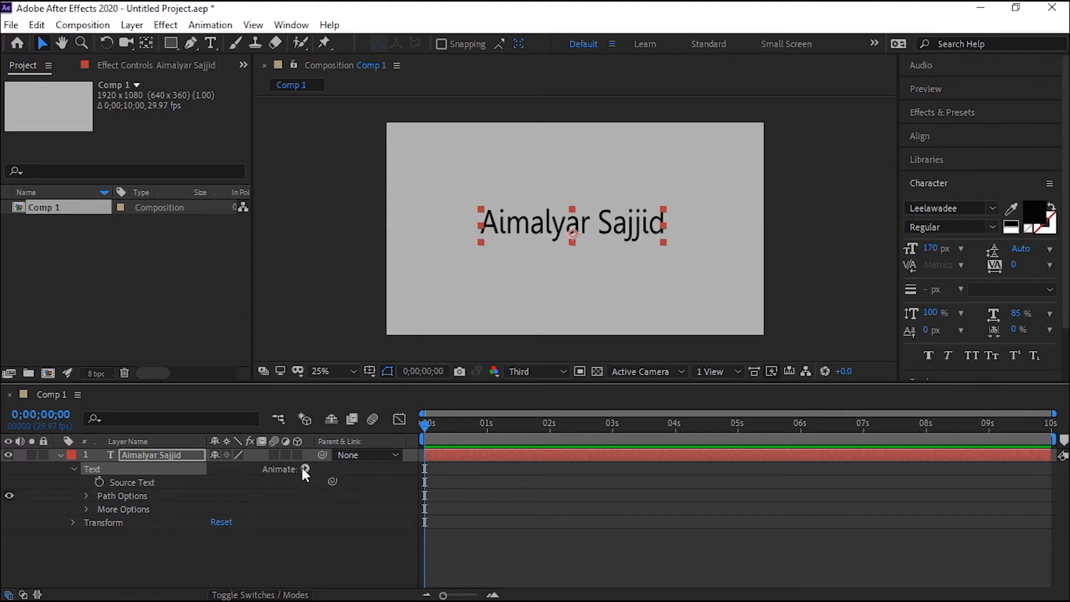
pyautogui.click(305, 468)
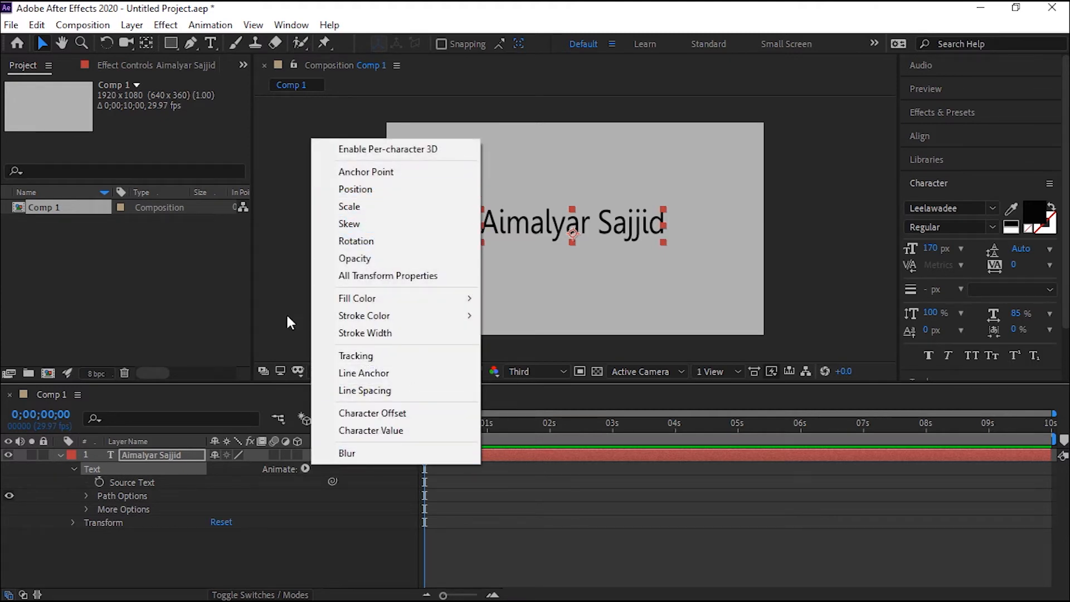
pyautogui.click(74, 469)
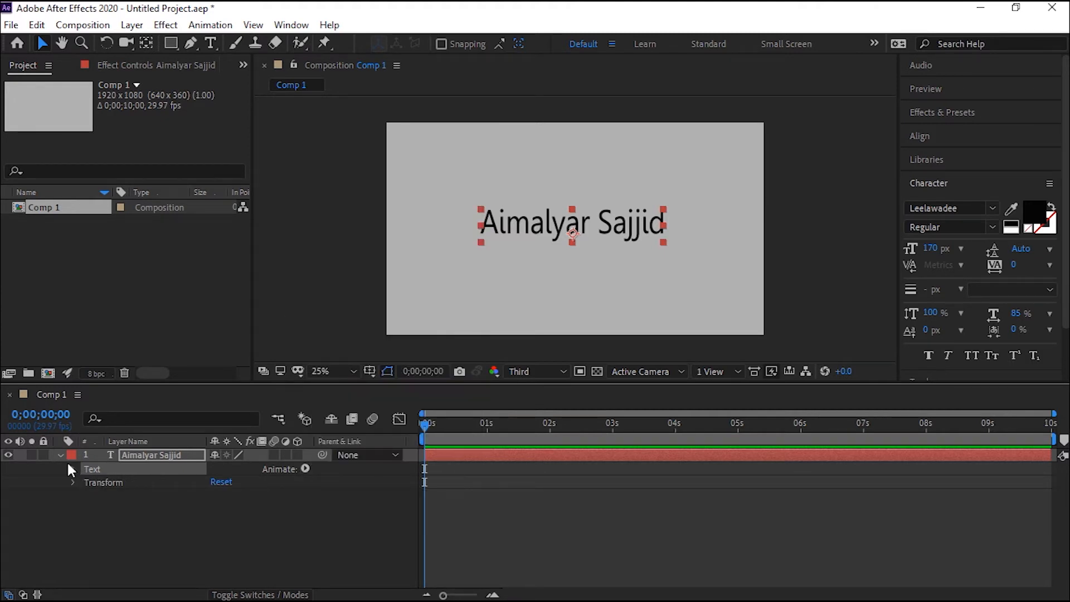
pyautogui.click(60, 455)
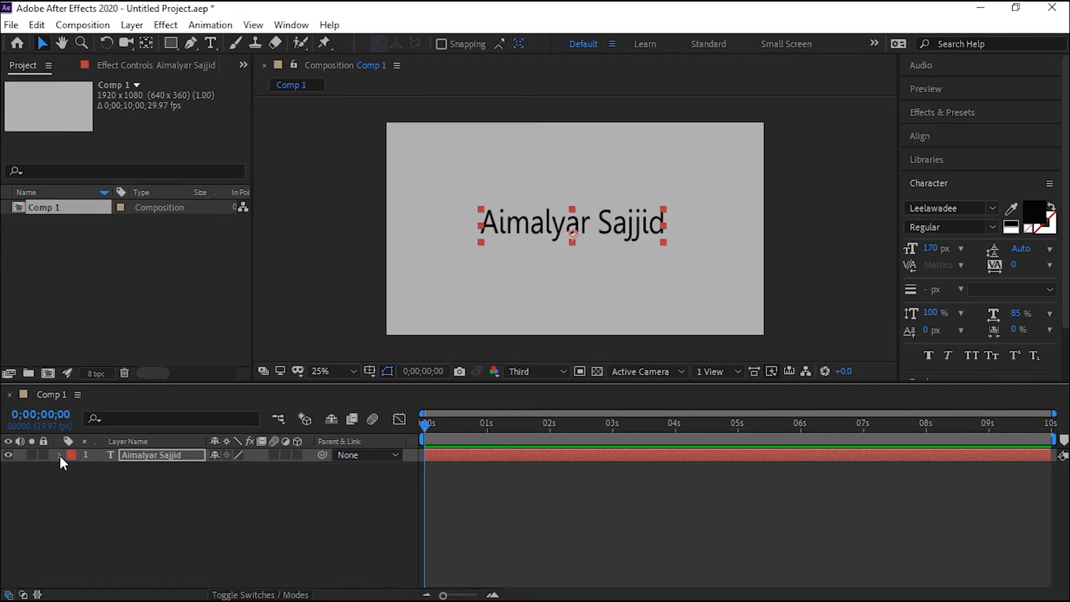
# Add a Position animator to the text layer and enlarge the timeline area to show its properties.
pyautogui.click(60, 456)
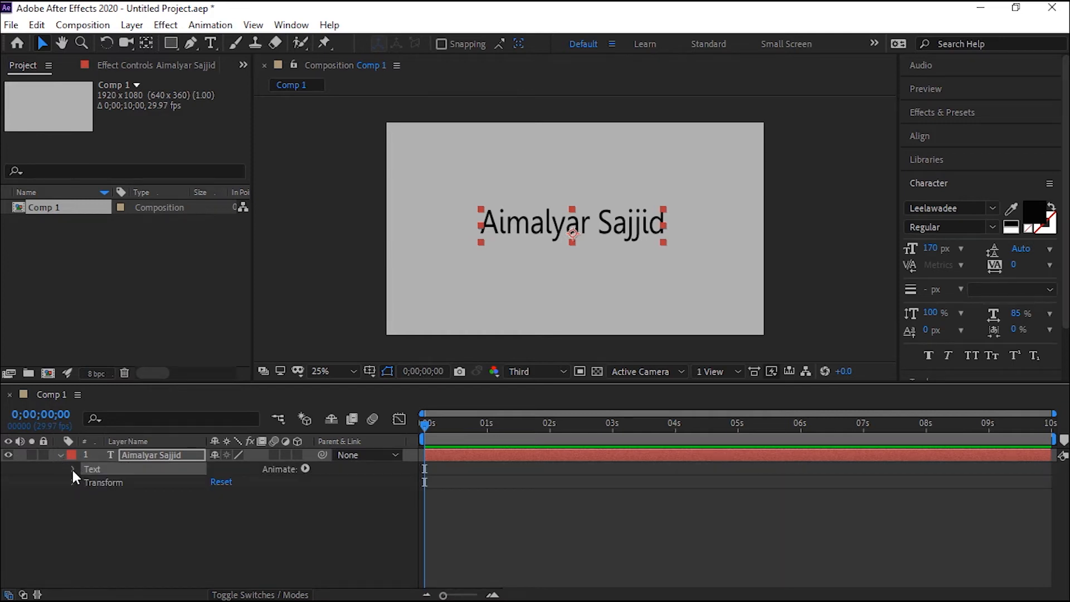
pyautogui.click(74, 469)
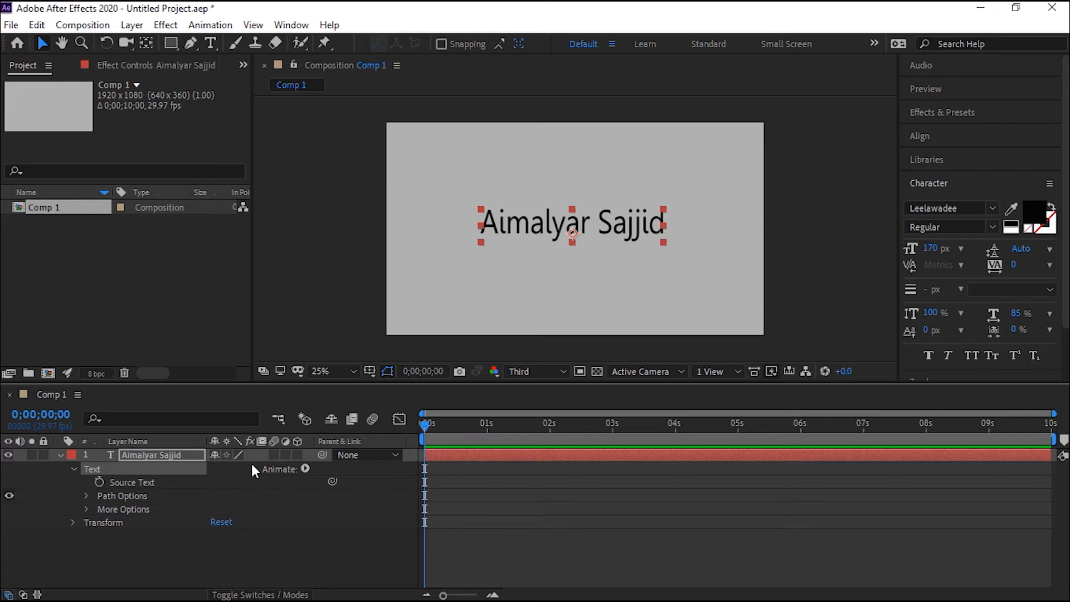
pyautogui.click(306, 469)
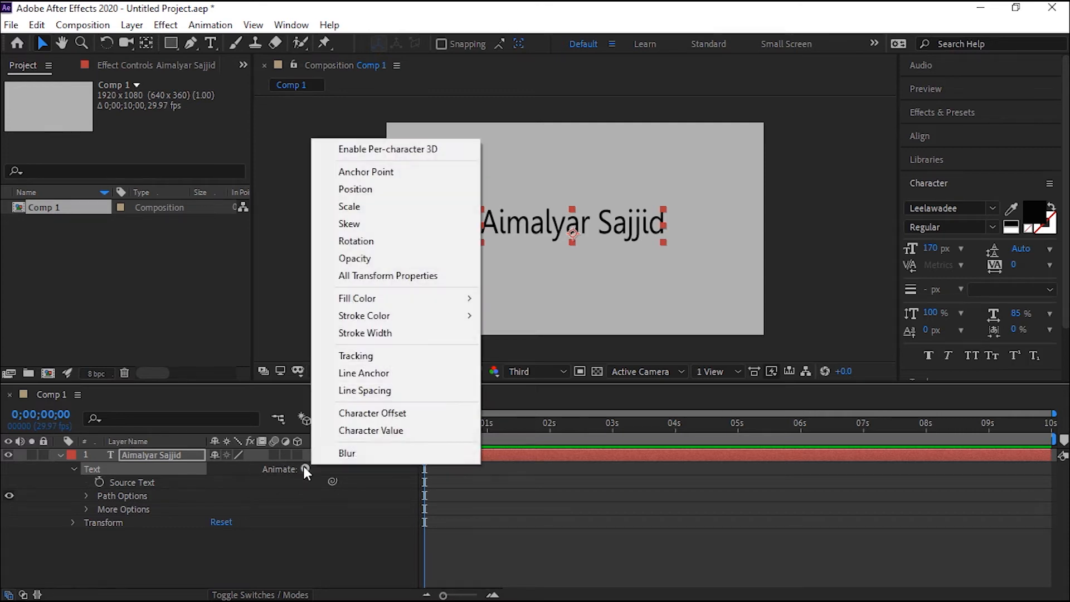
pyautogui.click(412, 192)
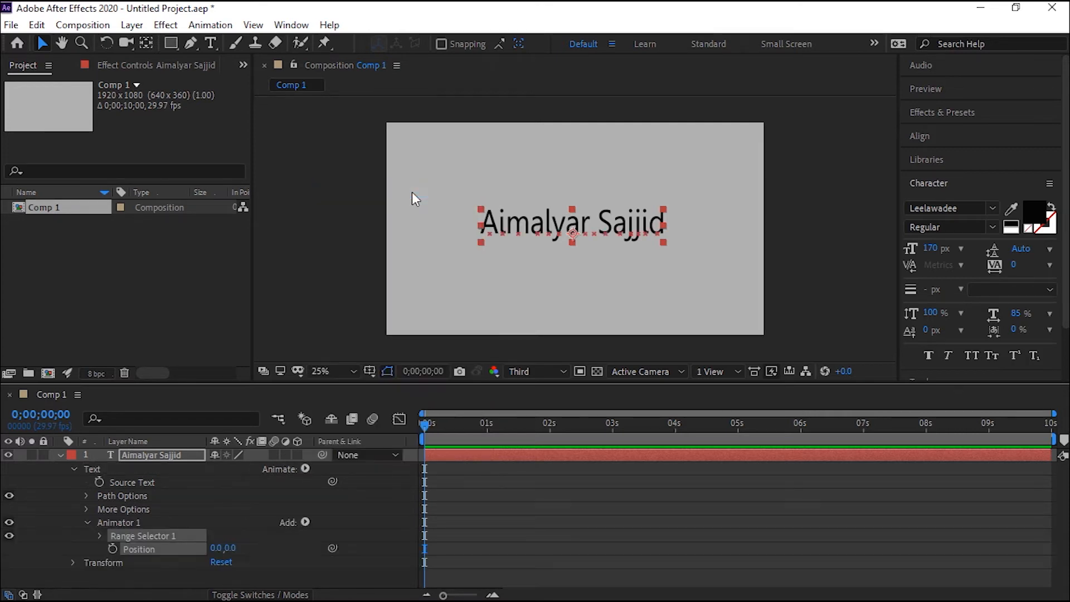
pyautogui.moveTo(460, 383); pyautogui.dragTo(454, 298)
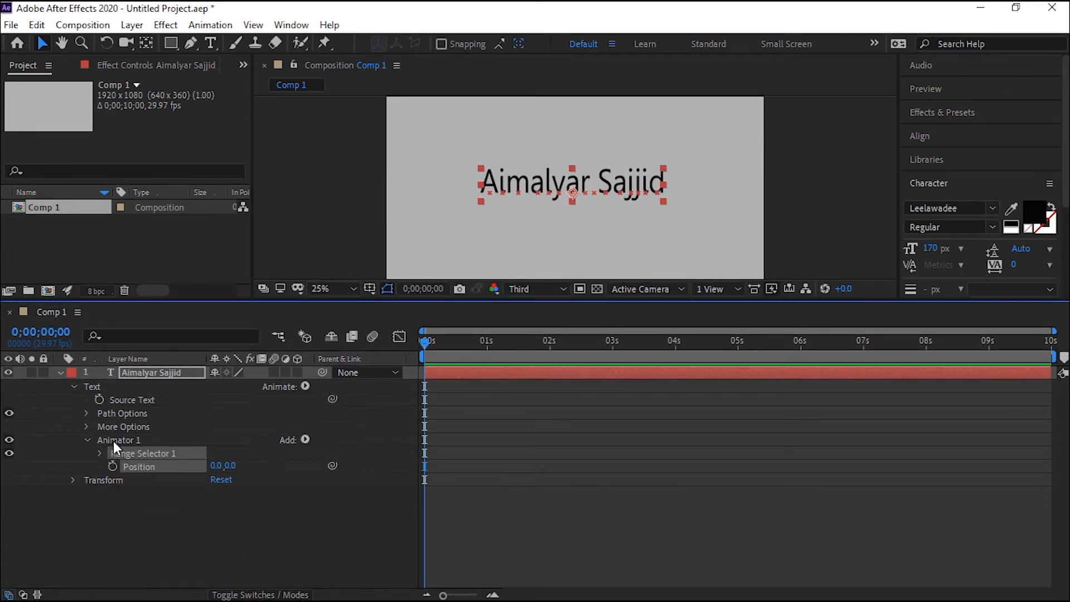
pyautogui.click(87, 442)
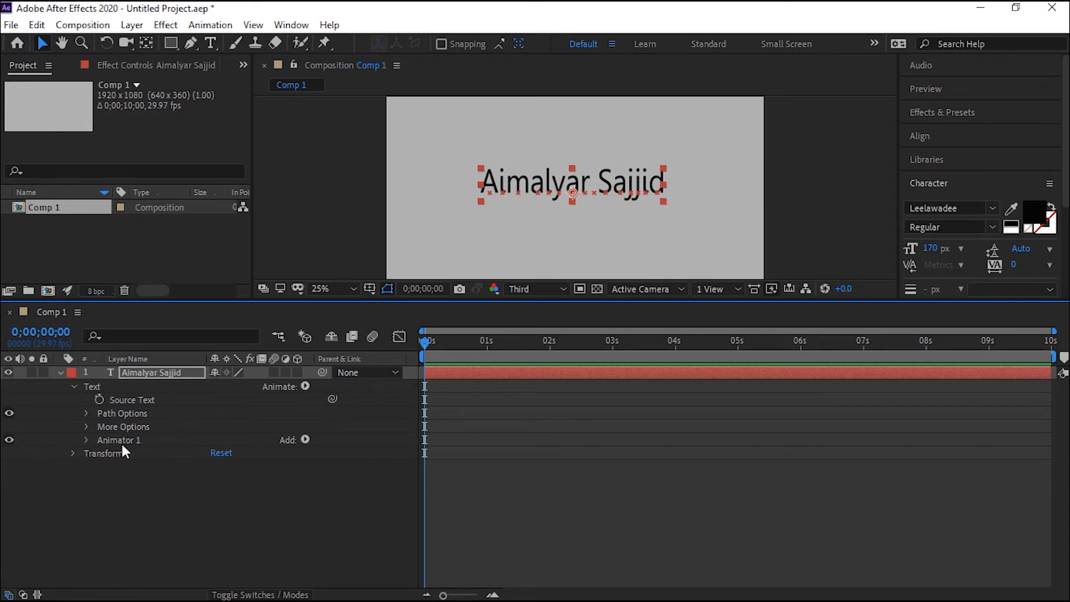
pyautogui.click(87, 441)
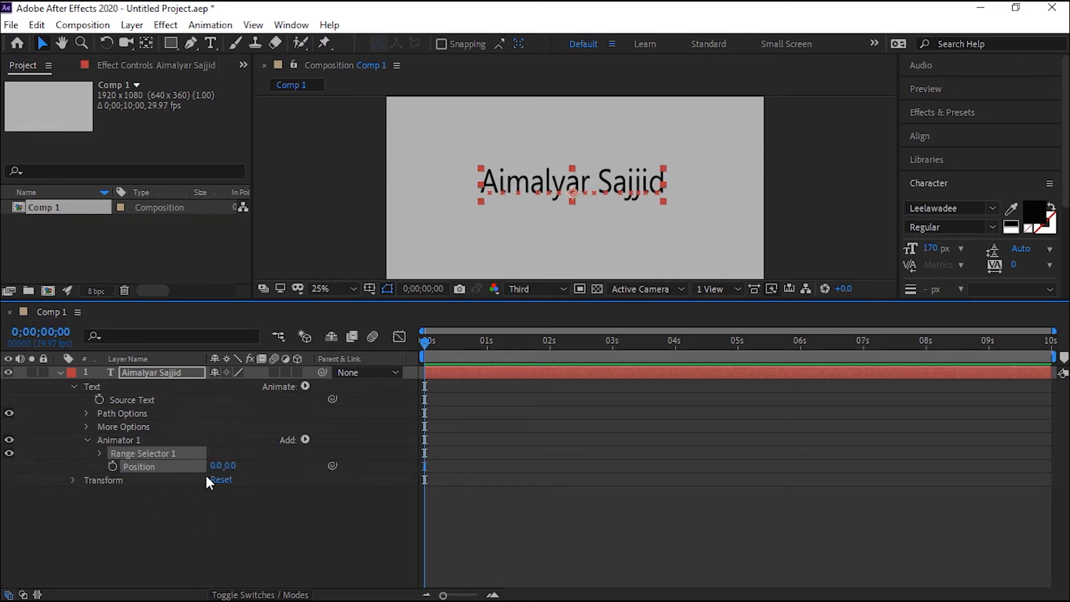
# Try out an offset on the text animator's Position, and reset both values to 0.
pyautogui.moveTo(228, 465)
pyautogui.mouseDown()
pyautogui.moveTo(313, 458)
pyautogui.moveTo(269, 449)
pyautogui.moveTo(270, 465)
pyautogui.moveTo(245, 473)
pyautogui.mouseUp()
pyautogui.click(223, 466)
pyautogui.write('0')
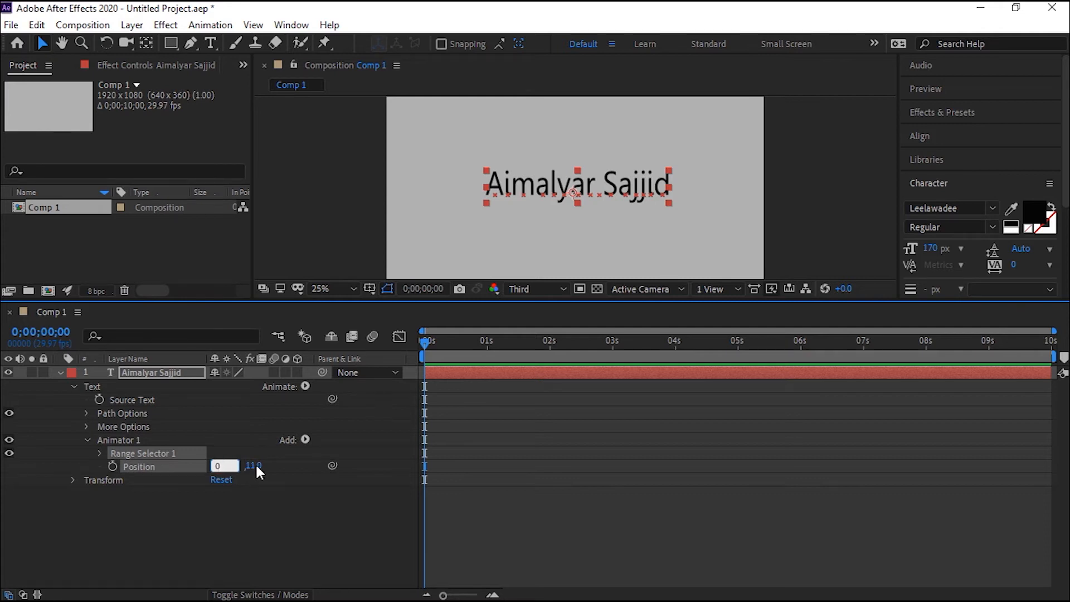
pyautogui.press('Return')
pyautogui.click(251, 467)
pyautogui.write('0')
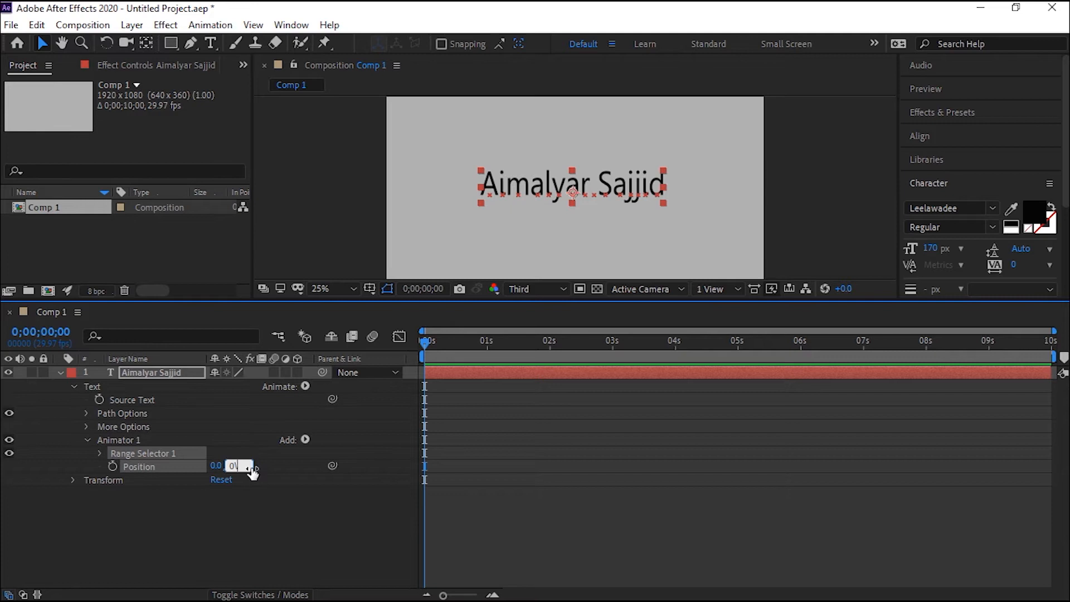
pyautogui.press('Return')
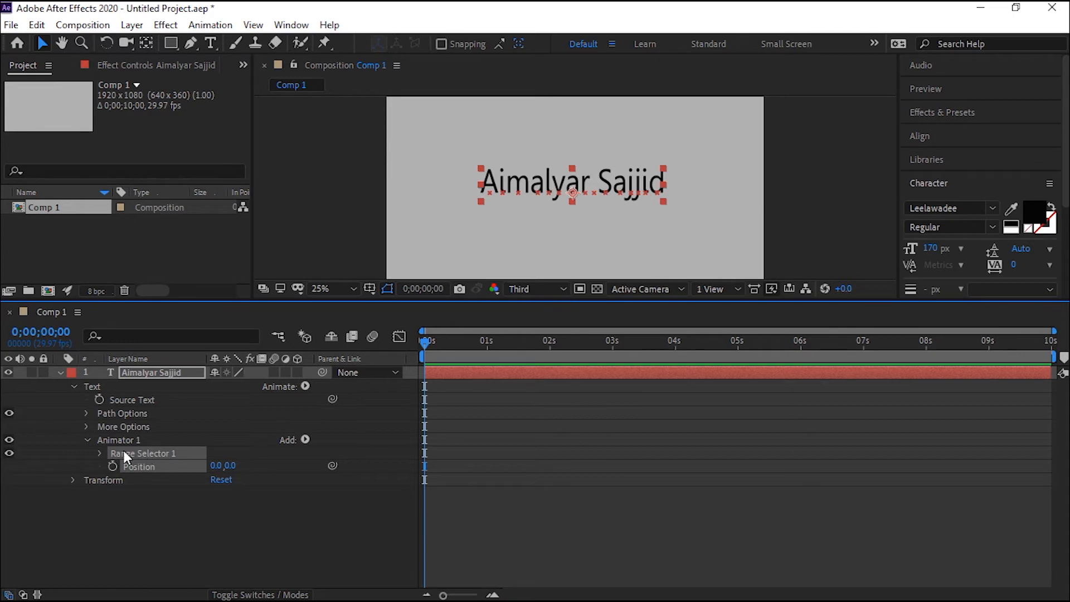
# Expand Range Selector 1 and set the text animator's Position to 0, 17.
pyautogui.click(100, 453)
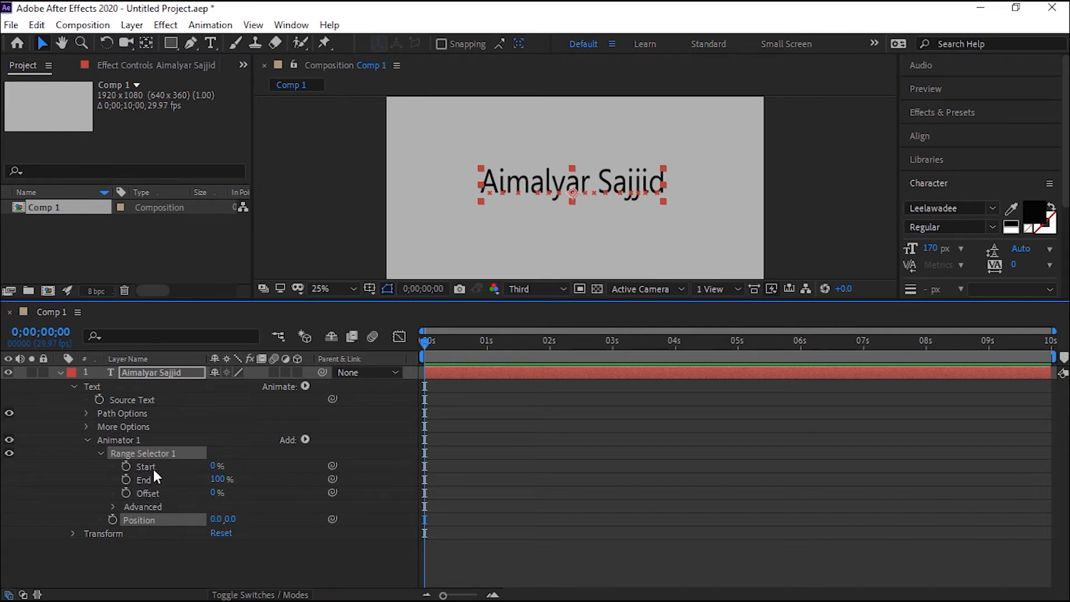
pyautogui.moveTo(231, 519)
pyautogui.mouseDown()
pyautogui.moveTo(316, 519)
pyautogui.moveTo(245, 519)
pyautogui.mouseUp()
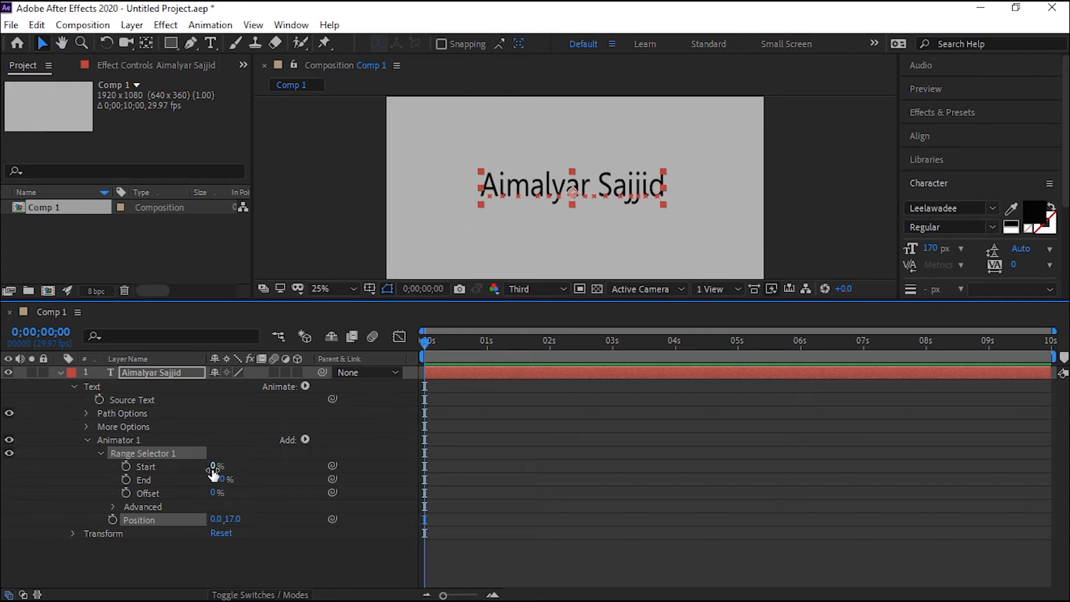
# Try Range Selector 1's Start at 28% and 92%, and reset it to 0%.
pyautogui.moveTo(213, 471); pyautogui.dragTo(233, 468)
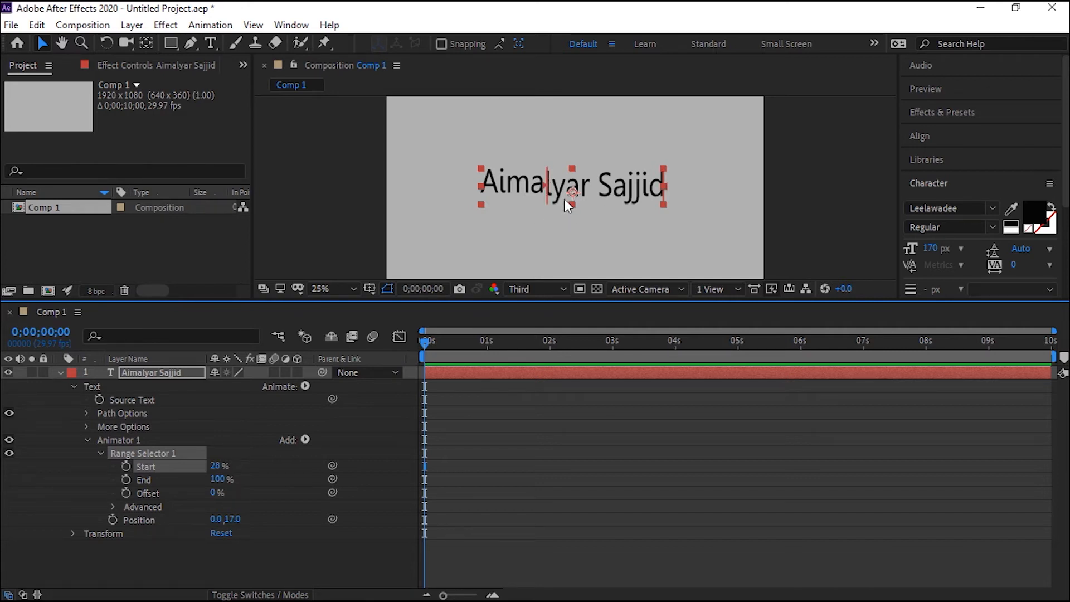
pyautogui.press('.')
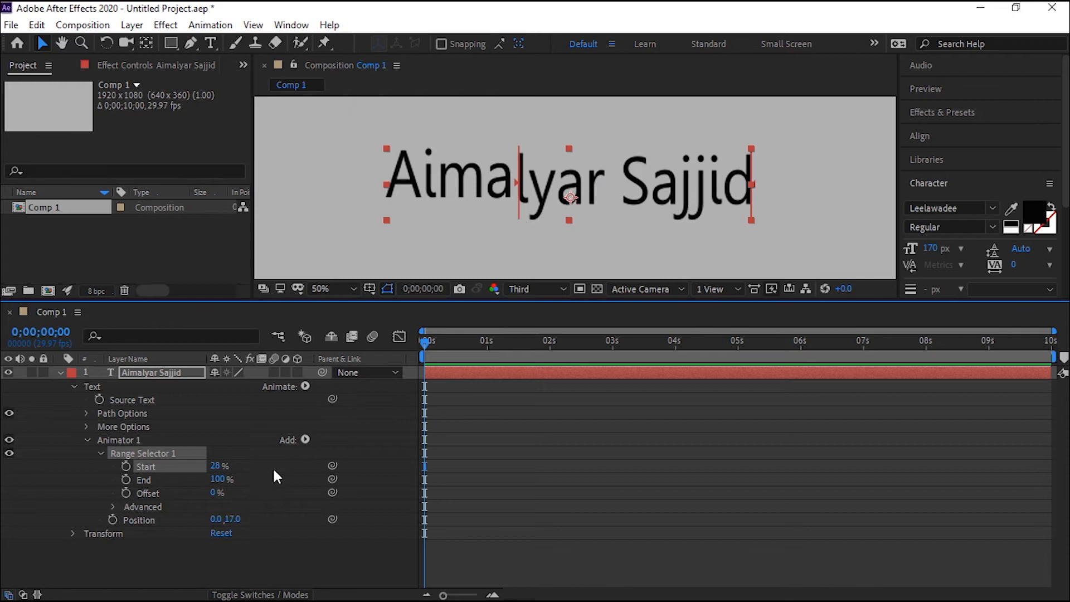
pyautogui.moveTo(220, 470); pyautogui.dragTo(251, 450)
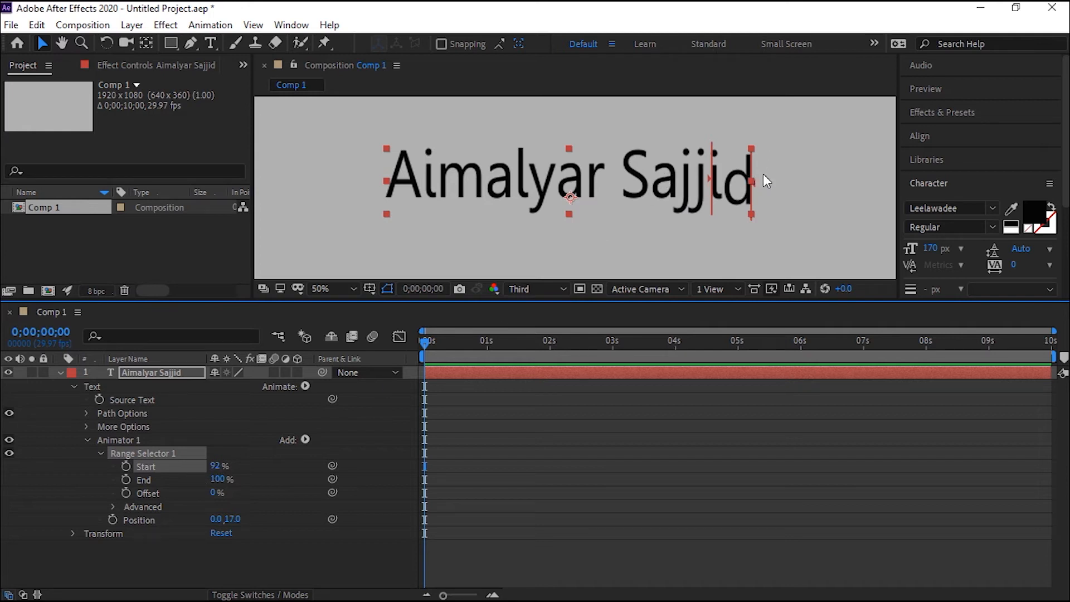
pyautogui.click(216, 466)
pyautogui.press('Return')
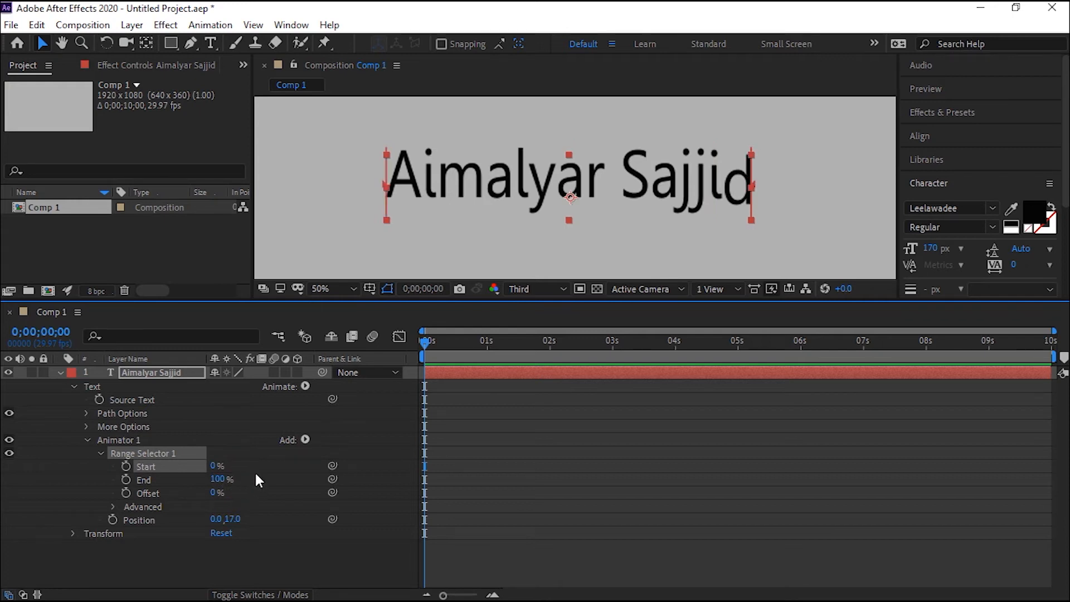
# Try Range Selector 1's End at 11% and 30% with the animator's Position at 0, 16, and reset the Position to 0.
pyautogui.moveTo(218, 479); pyautogui.dragTo(159, 488)
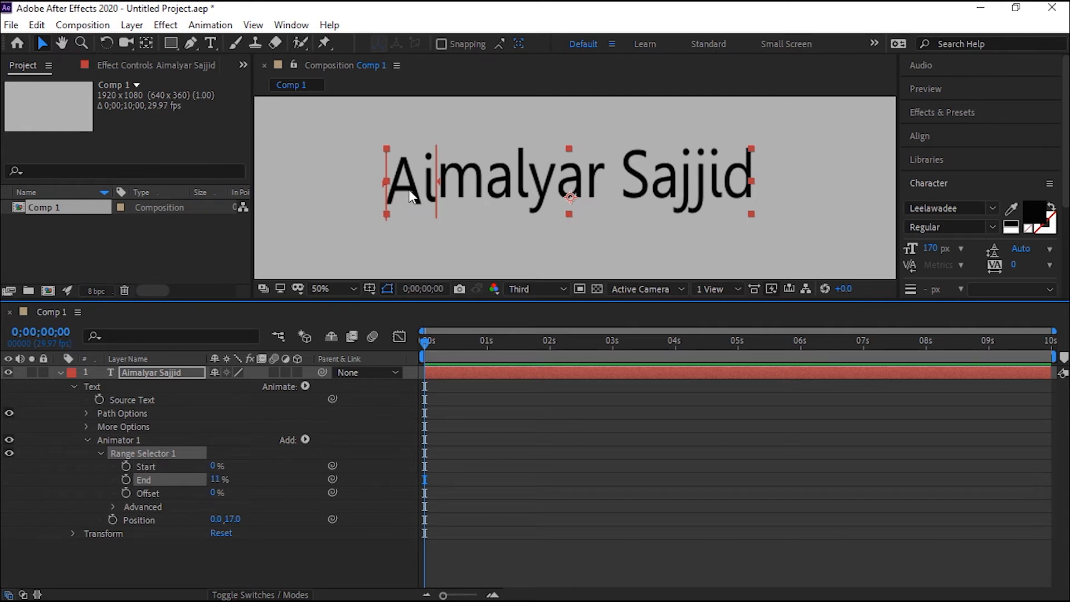
pyautogui.moveTo(233, 518); pyautogui.dragTo(290, 444)
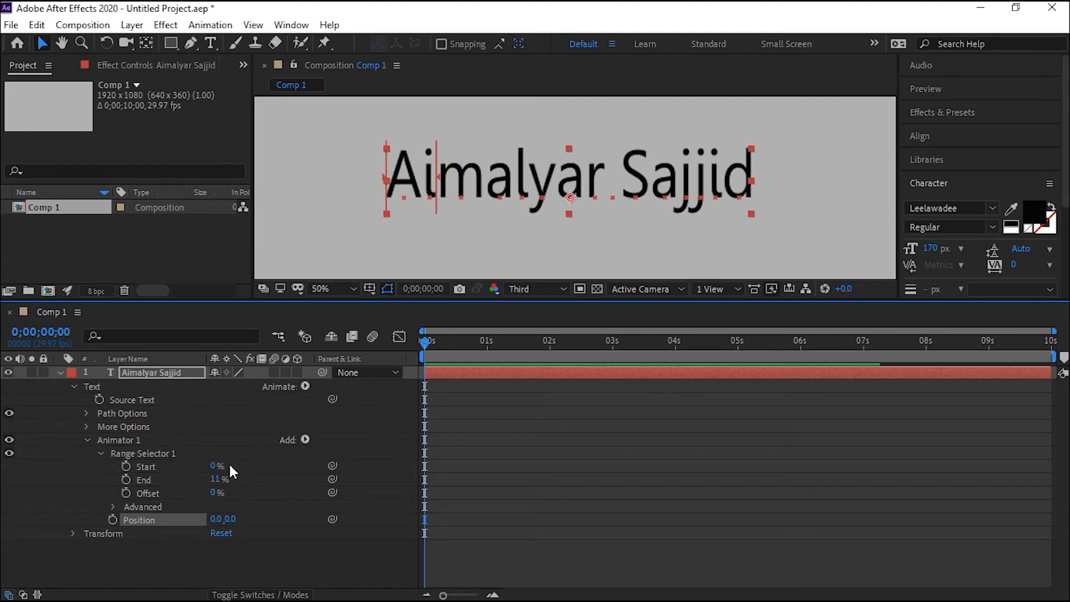
pyautogui.moveTo(215, 482); pyautogui.dragTo(228, 479)
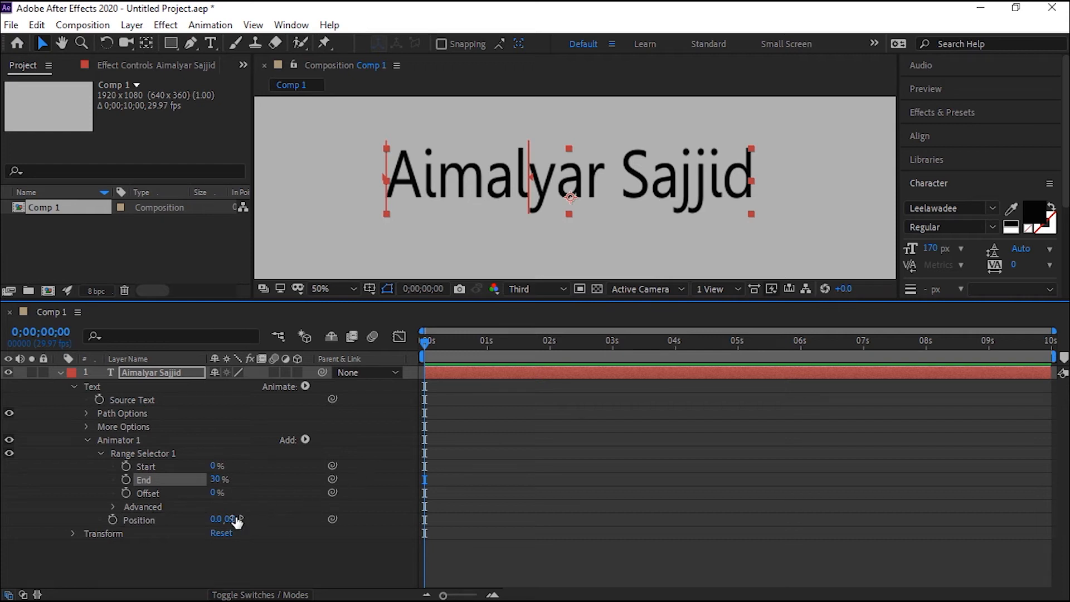
pyautogui.moveTo(235, 519); pyautogui.dragTo(292, 473)
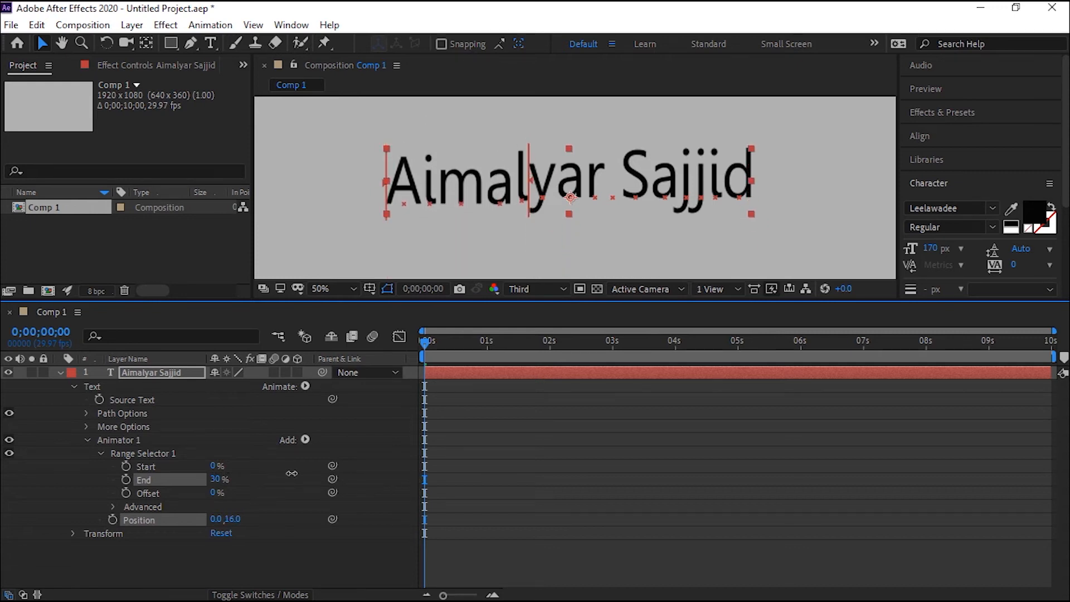
pyautogui.click(233, 519)
pyautogui.write('0')
pyautogui.press('Return')
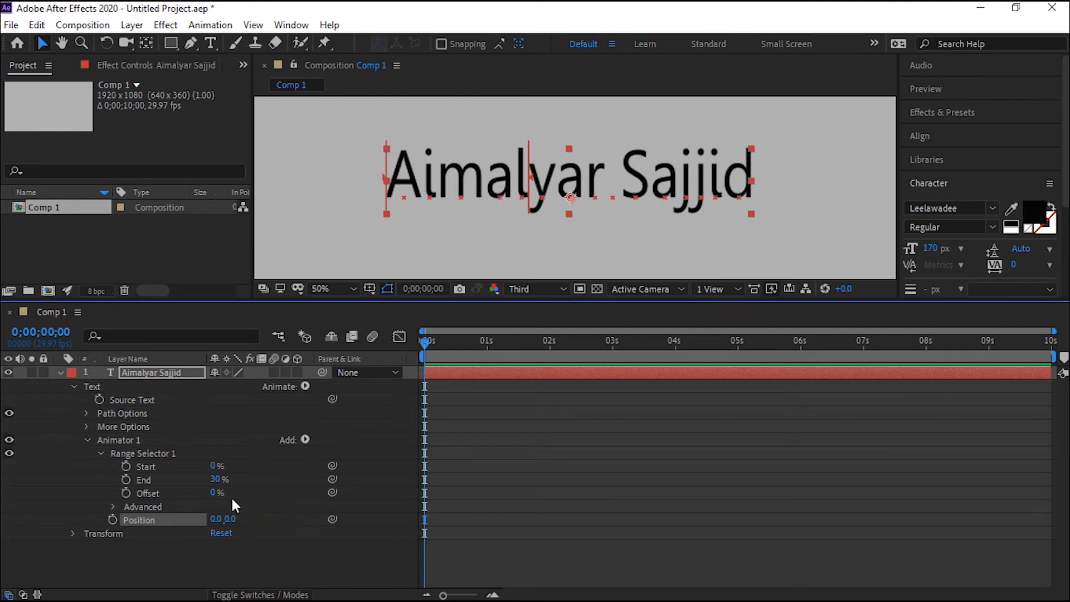
# Set Range Selector 1's End to 11%, the animator's Position to 0, -132, and the selector's Offset to -18%.
pyautogui.moveTo(219, 484); pyautogui.dragTo(207, 482)
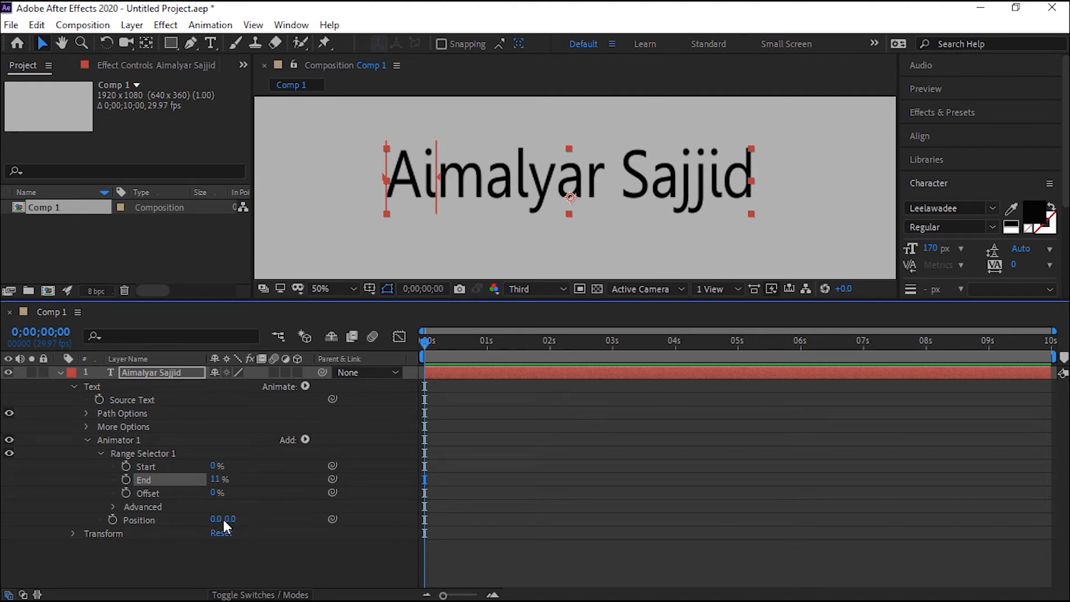
pyautogui.moveTo(223, 519); pyautogui.dragTo(140, 503)
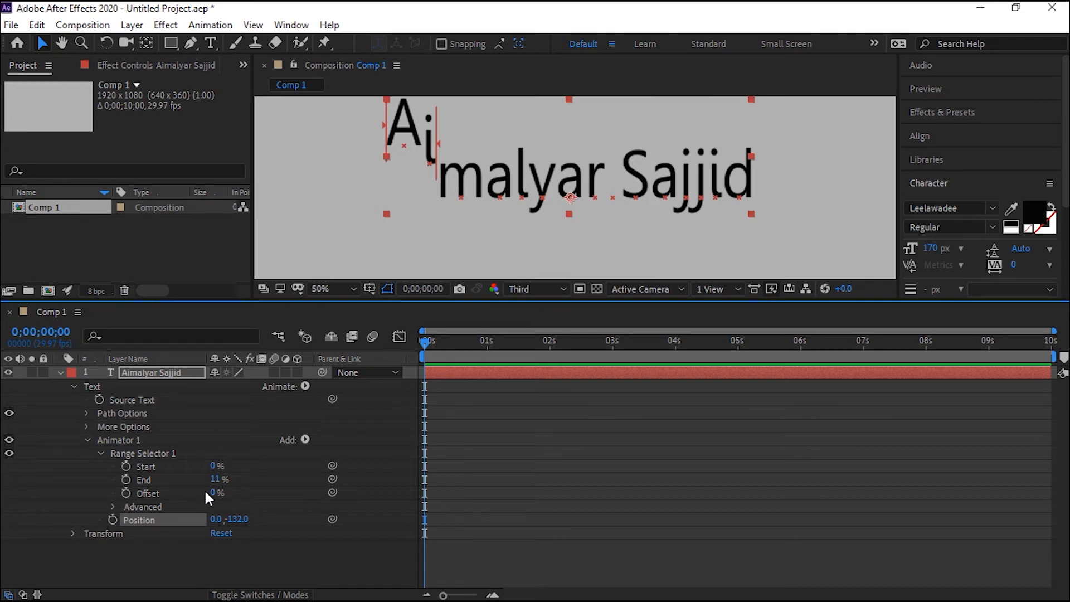
pyautogui.moveTo(213, 493)
pyautogui.mouseDown()
pyautogui.moveTo(288, 493)
pyautogui.moveTo(217, 502)
pyautogui.moveTo(291, 496)
pyautogui.moveTo(205, 496)
pyautogui.mouseUp()
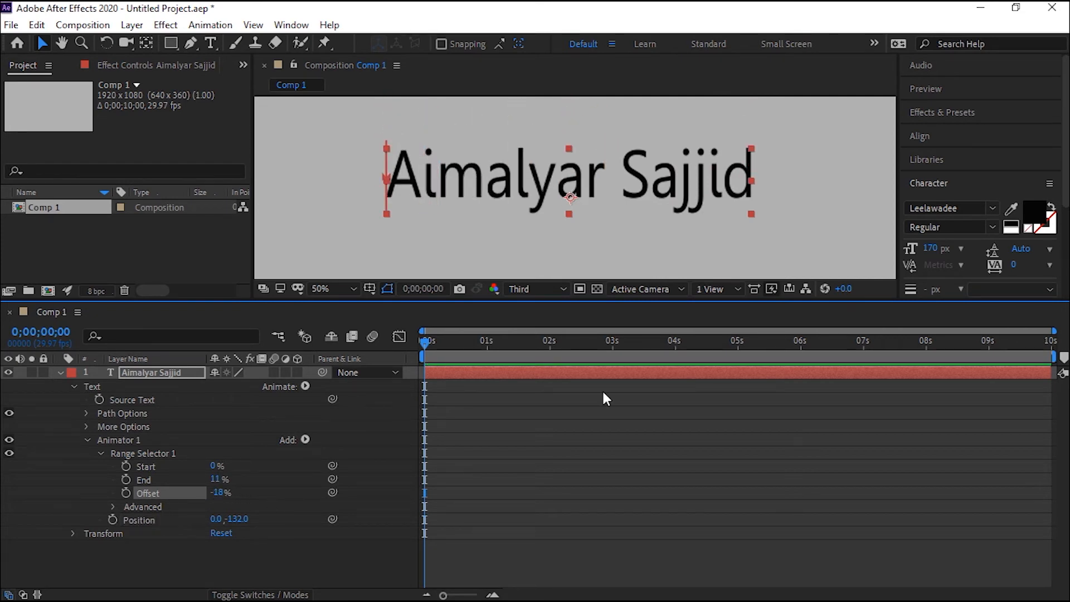
# Keyframe Range Selector 1's Offset at the start of the composition, and add a 100% Offset keyframe at 1 second.
pyautogui.moveTo(426, 344); pyautogui.dragTo(410, 354)
pyautogui.click(126, 493)
pyautogui.moveTo(427, 342); pyautogui.dragTo(487, 349)
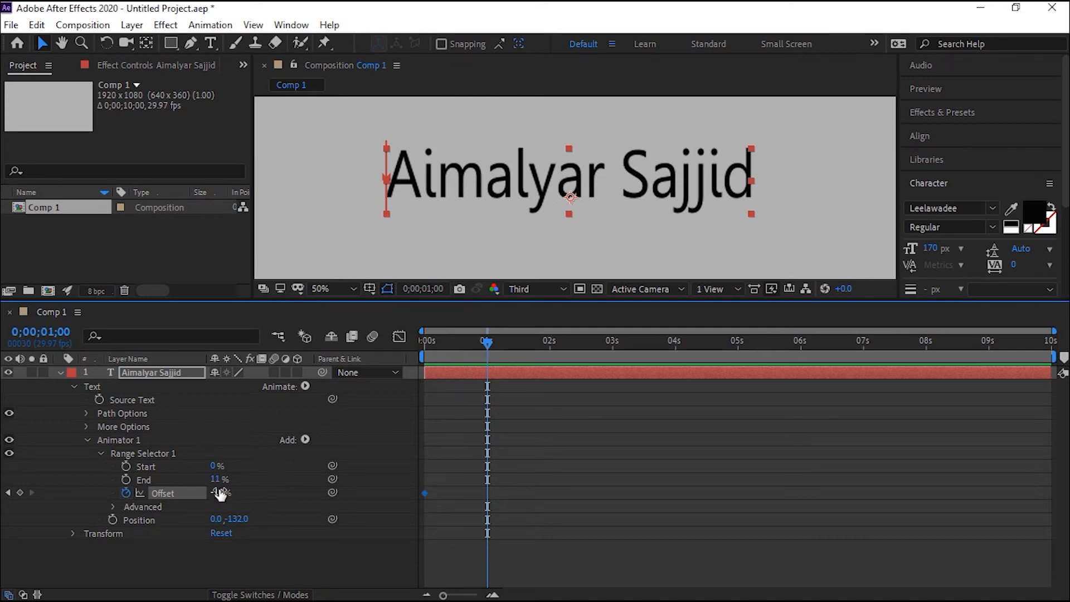
pyautogui.moveTo(223, 489); pyautogui.dragTo(315, 474)
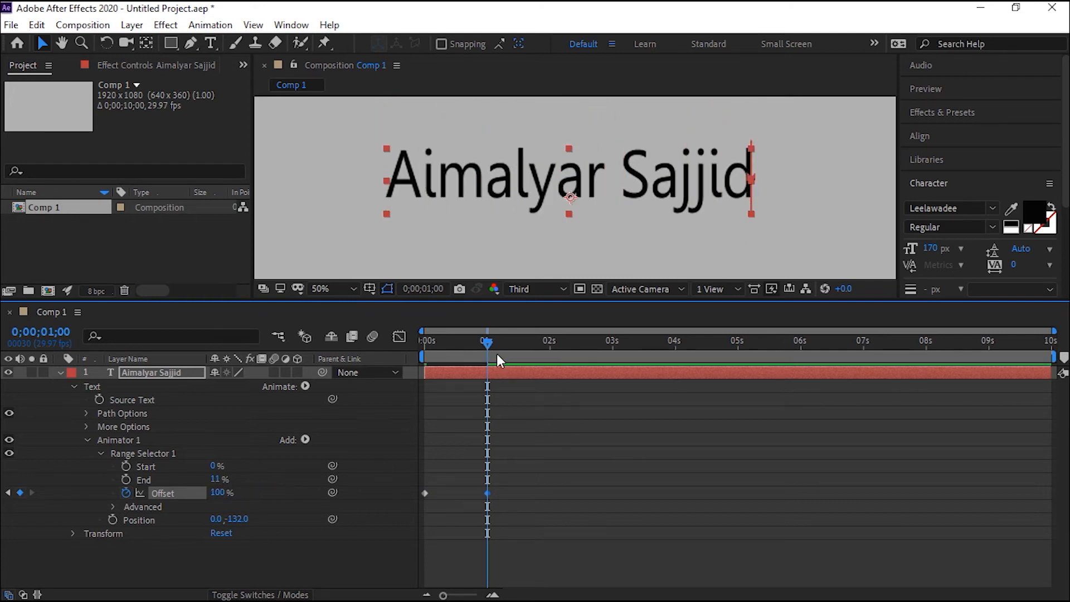
# End the work area at 0;00;01;10, preview the character animation, and return to the first frame.
pyautogui.moveTo(493, 344); pyautogui.dragTo(507, 349)
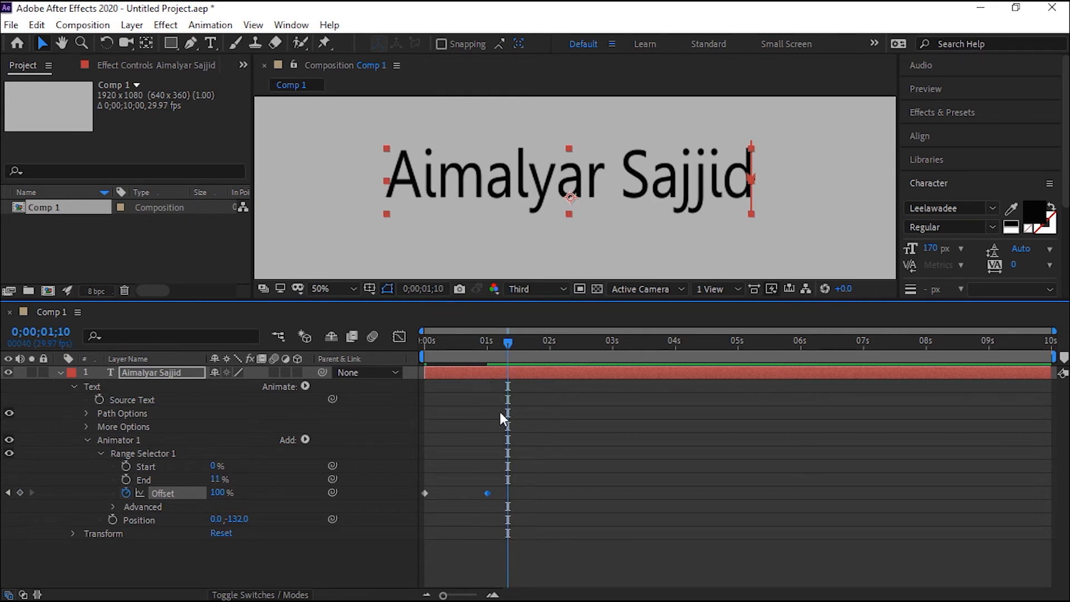
pyautogui.press('n')
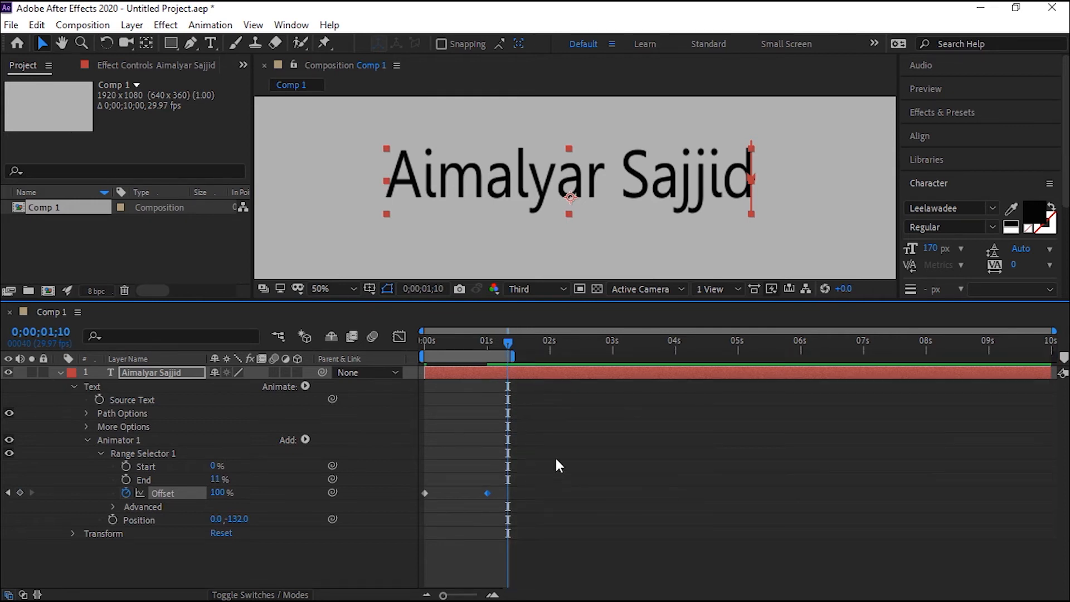
pyautogui.press('space')
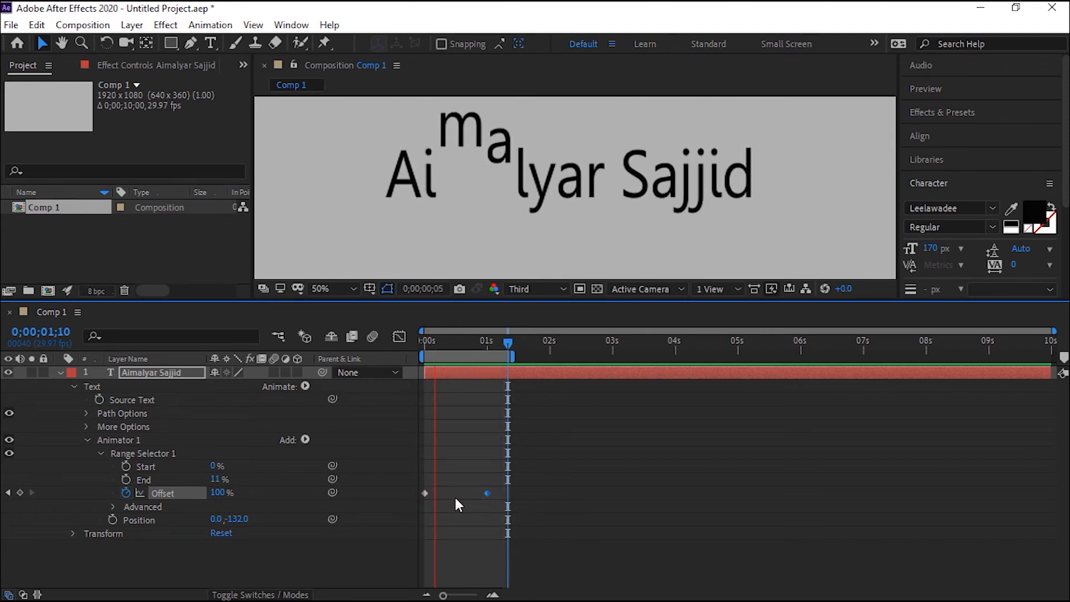
pyautogui.press('space')
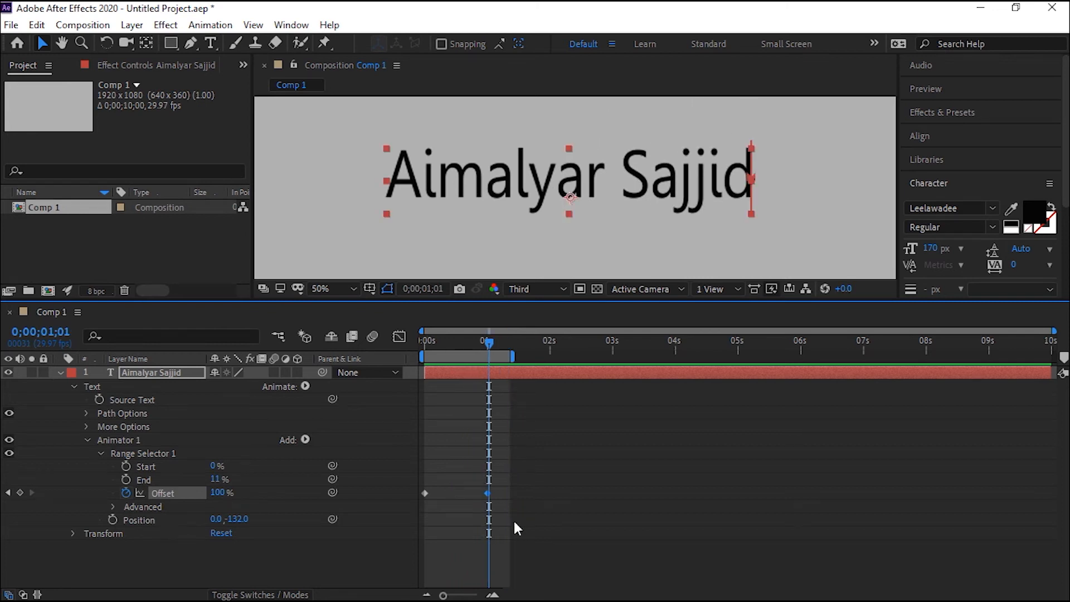
pyautogui.moveTo(452, 341); pyautogui.dragTo(414, 342)
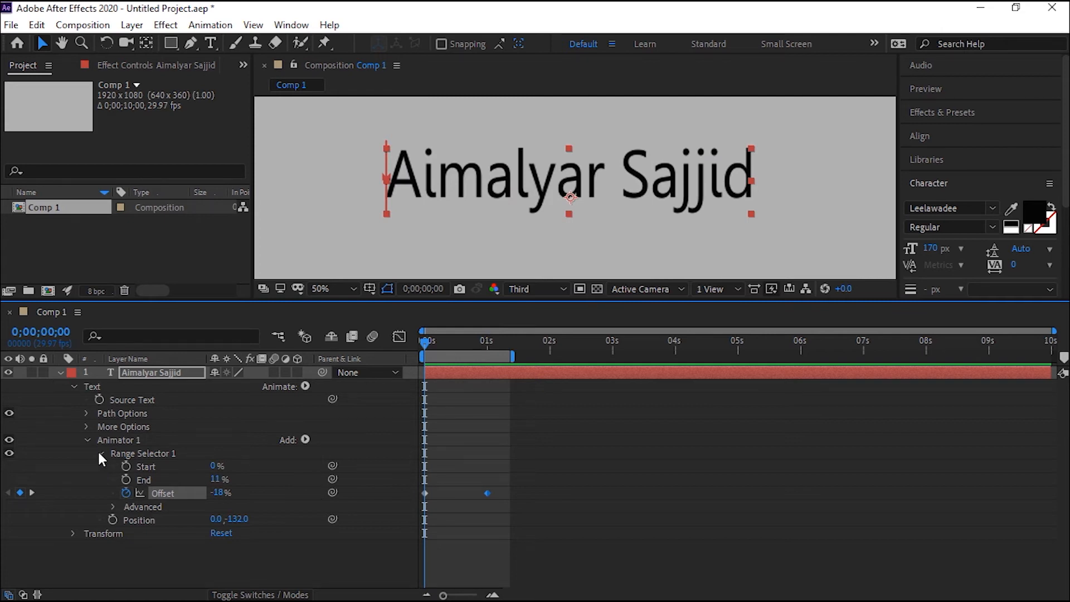
# Add a Scale property to Animator 1 and set it to 22% while viewing frame 0;00;00;05.
pyautogui.click(115, 439)
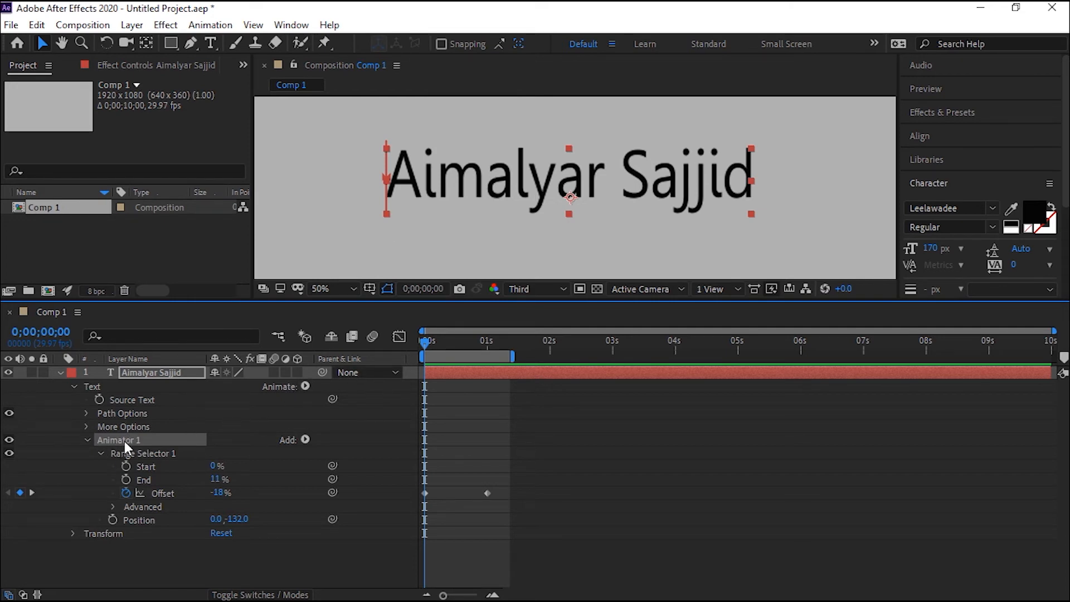
pyautogui.click(305, 440)
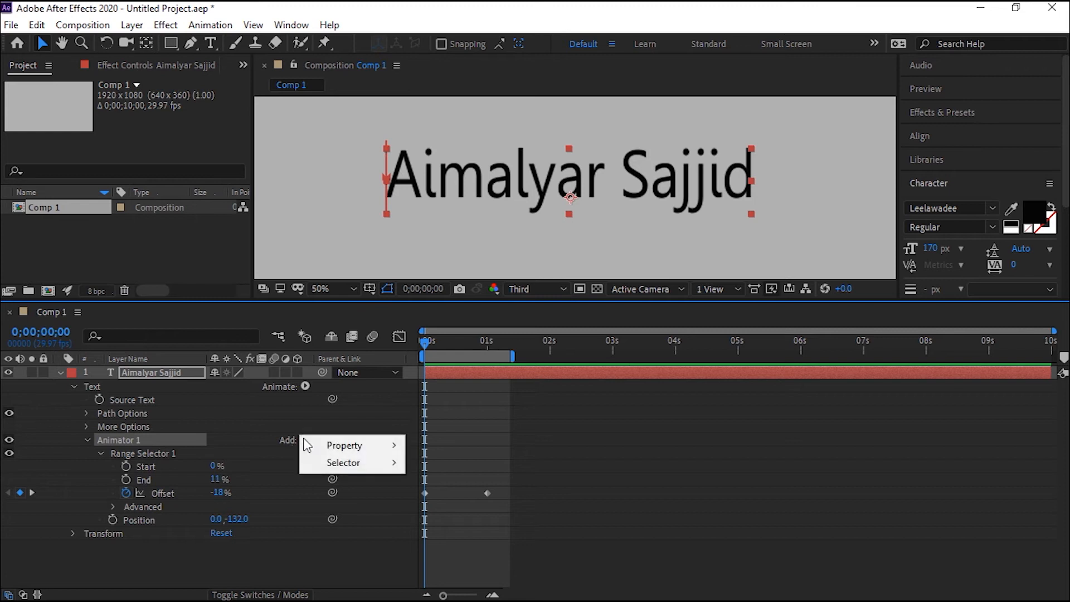
pyautogui.moveTo(344, 445)
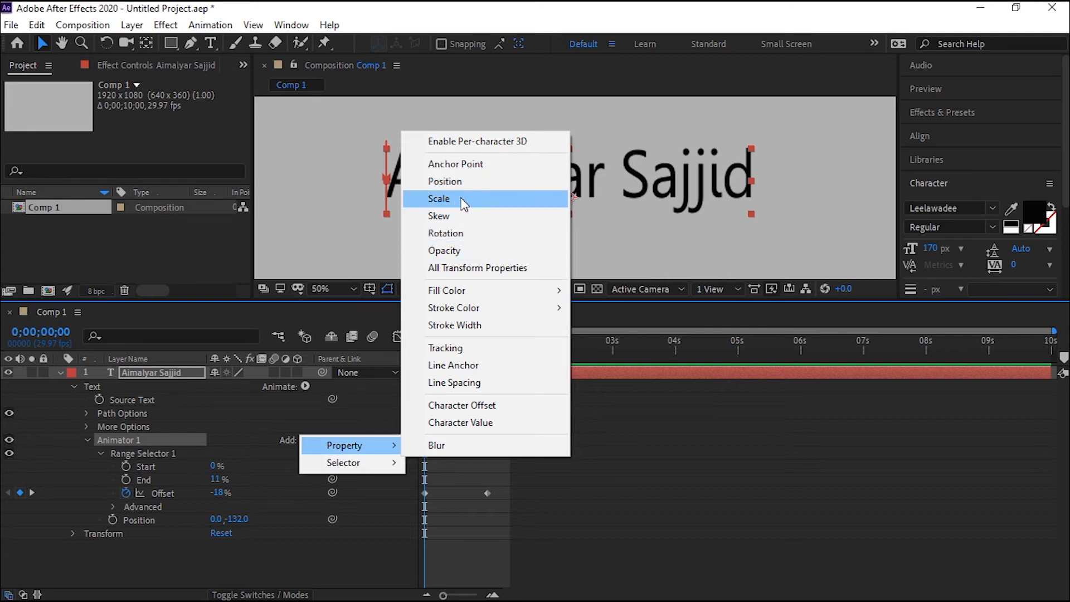
pyautogui.click(443, 198)
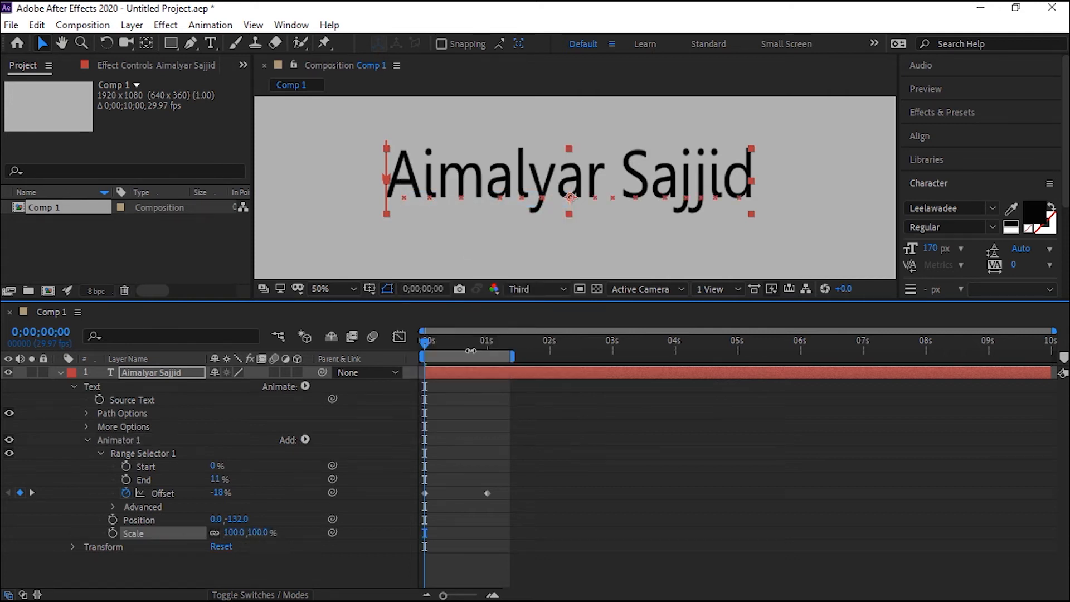
pyautogui.moveTo(424, 340); pyautogui.dragTo(433, 343)
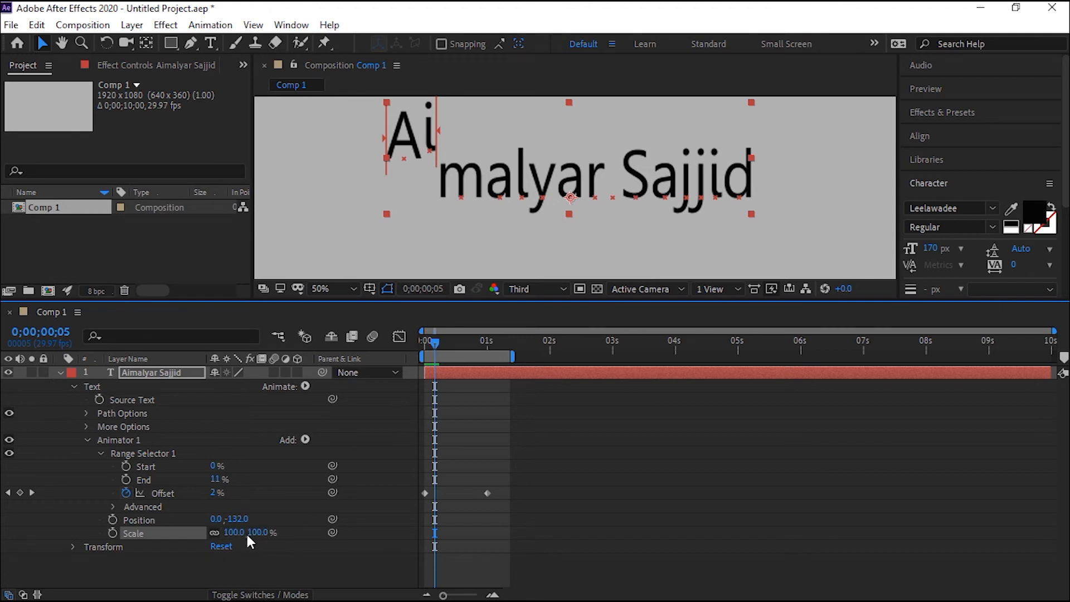
pyautogui.moveTo(258, 539); pyautogui.dragTo(204, 544)
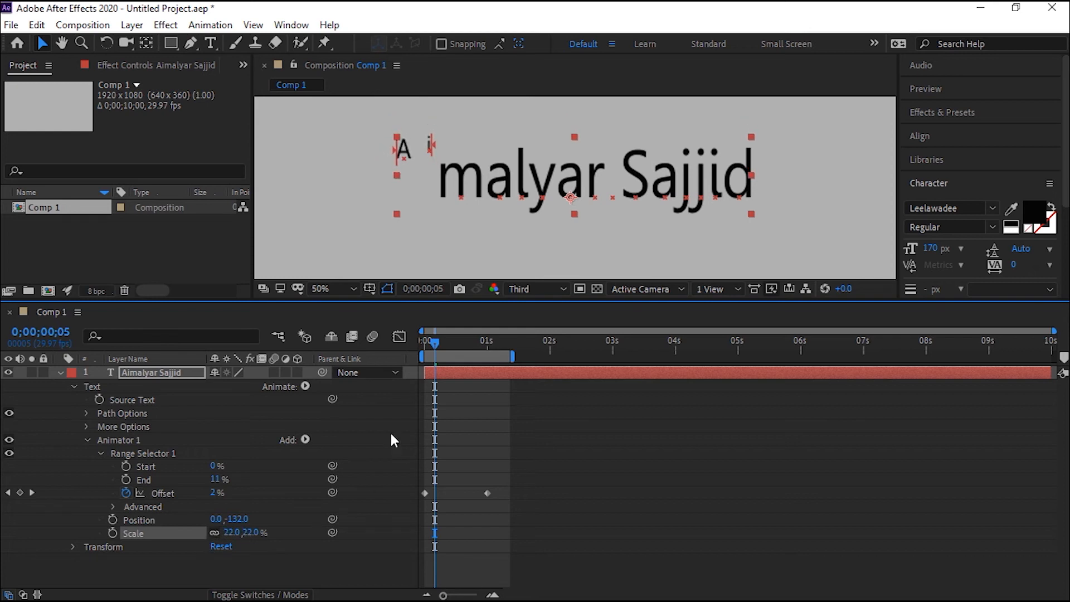
# Enable motion blur for the composition and the text layer, and preview the animation from the start.
pyautogui.moveTo(433, 342); pyautogui.dragTo(385, 339)
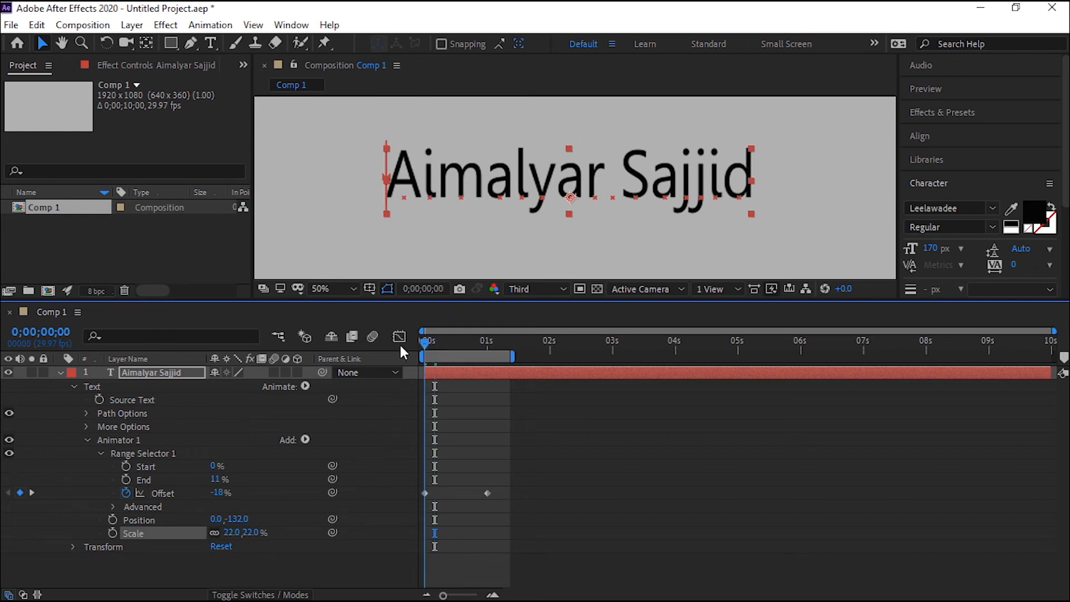
pyautogui.click(371, 336)
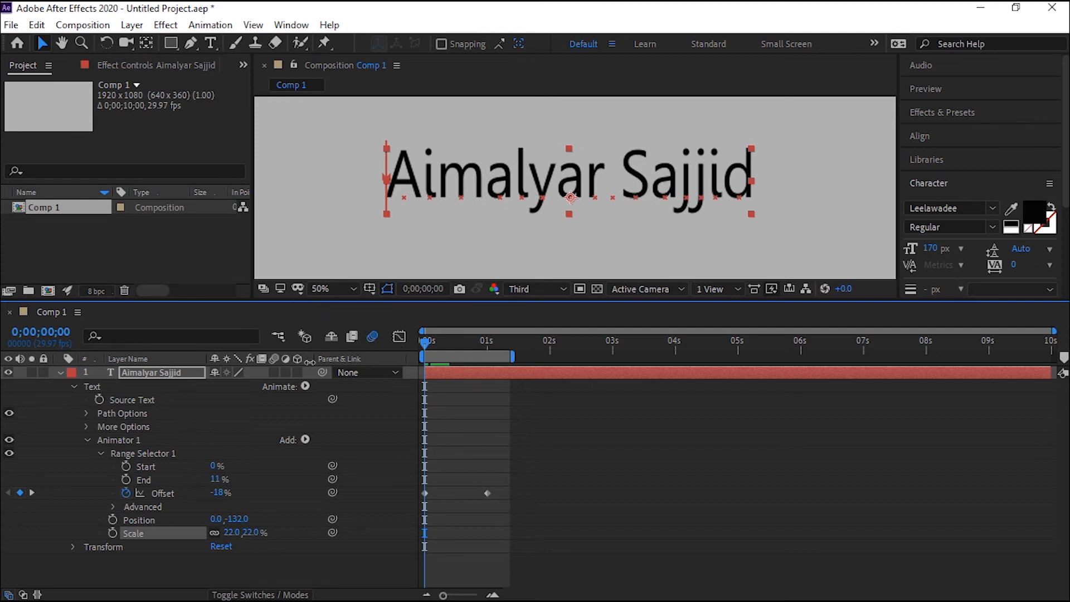
pyautogui.click(273, 372)
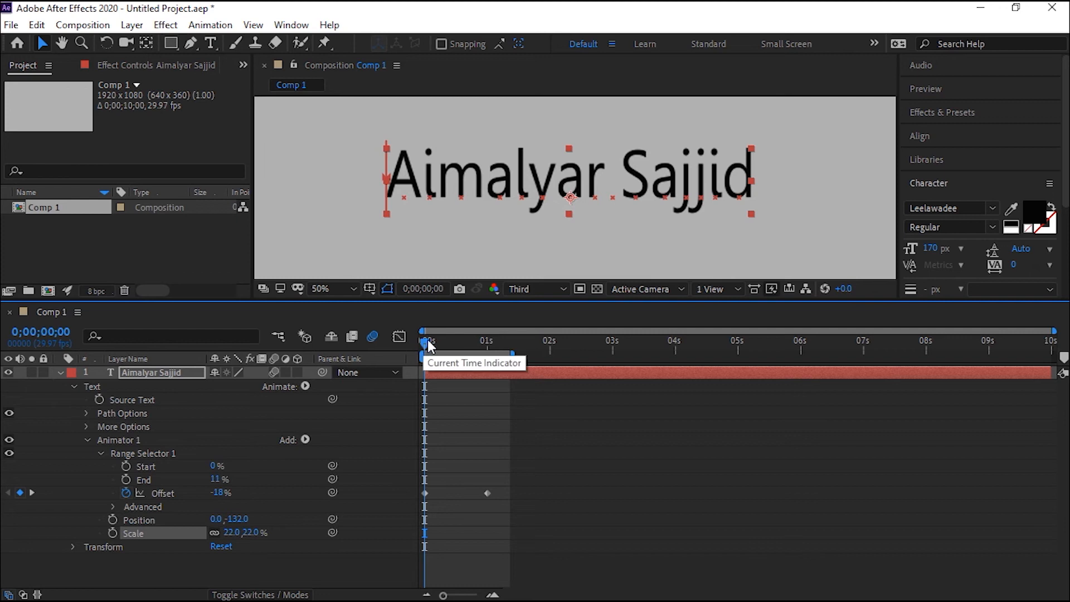
pyautogui.moveTo(425, 346); pyautogui.dragTo(440, 346)
pyautogui.moveTo(441, 340); pyautogui.dragTo(411, 349)
pyautogui.press('space')
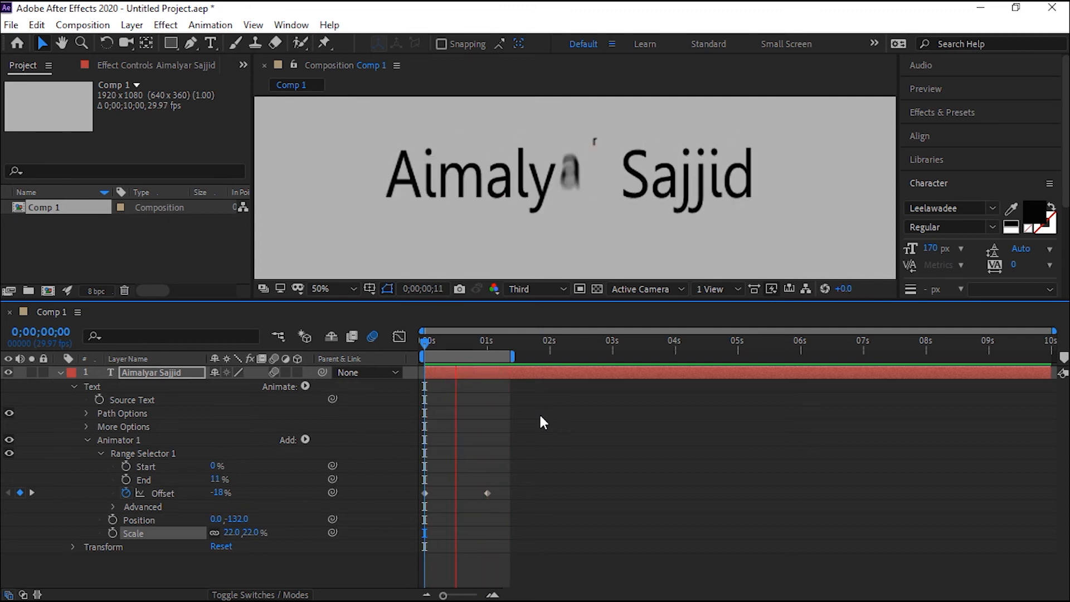
pyautogui.press('space')
# Try the animator's Position at 0, -73 on frame 0;00;00;13, and undo the change.
pyautogui.moveTo(456, 344); pyautogui.dragTo(450, 347)
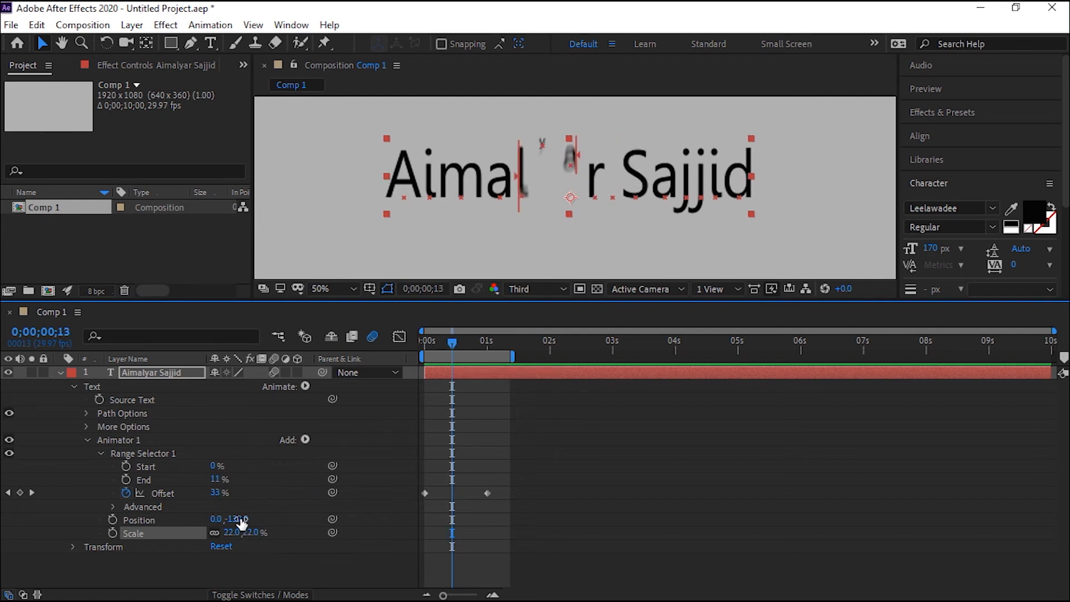
pyautogui.moveTo(241, 520); pyautogui.dragTo(301, 510)
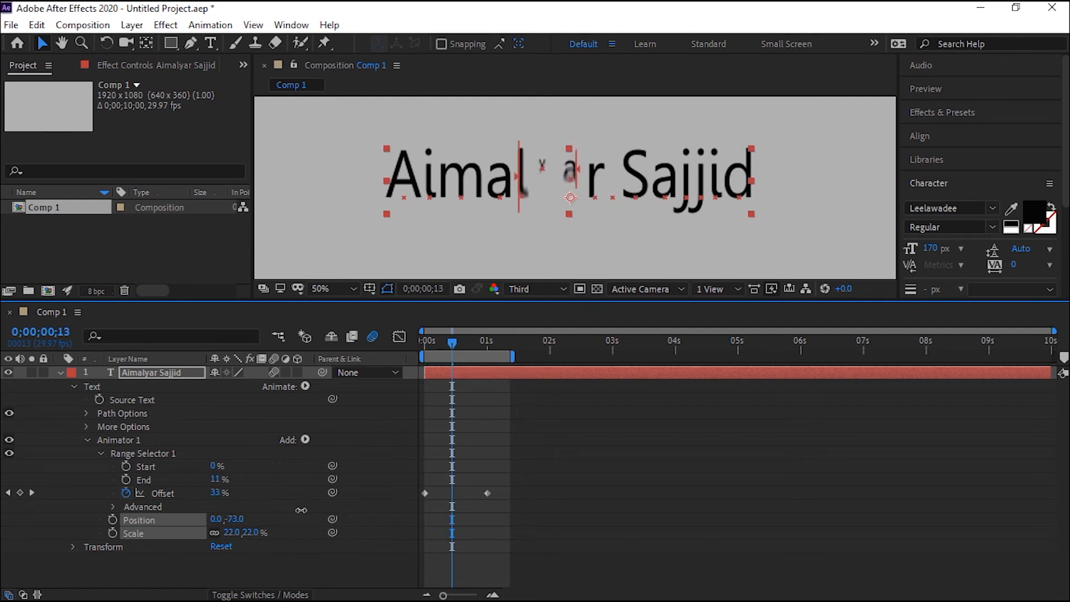
pyautogui.hotkey('ctrl', 'z')
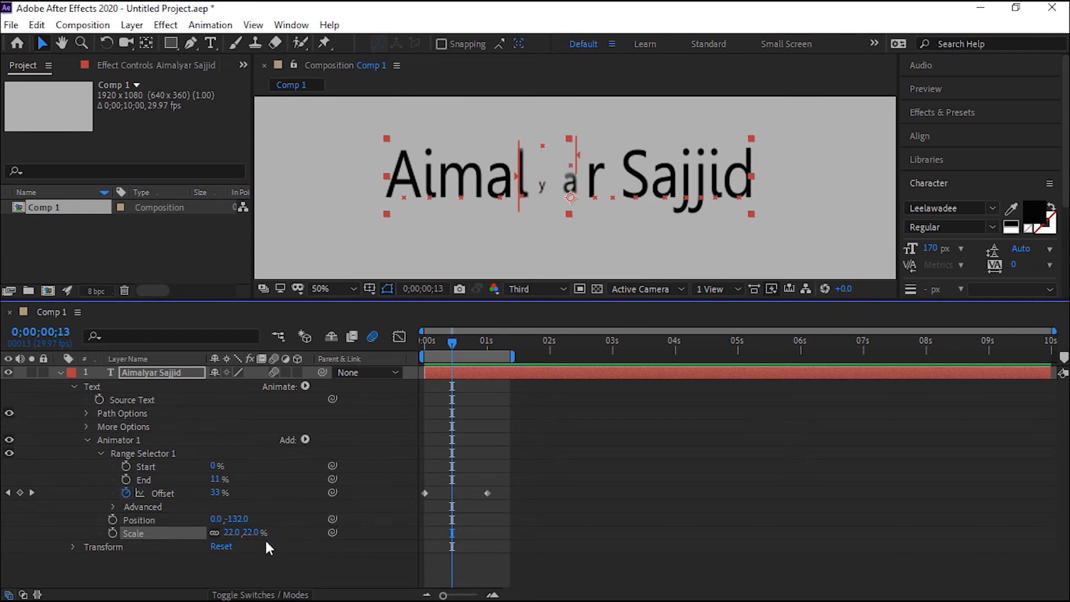
# Set Animator 1's Scale to 170% and preview the animation from the start with the composition view at 25%.
pyautogui.moveTo(243, 534); pyautogui.dragTo(357, 527)
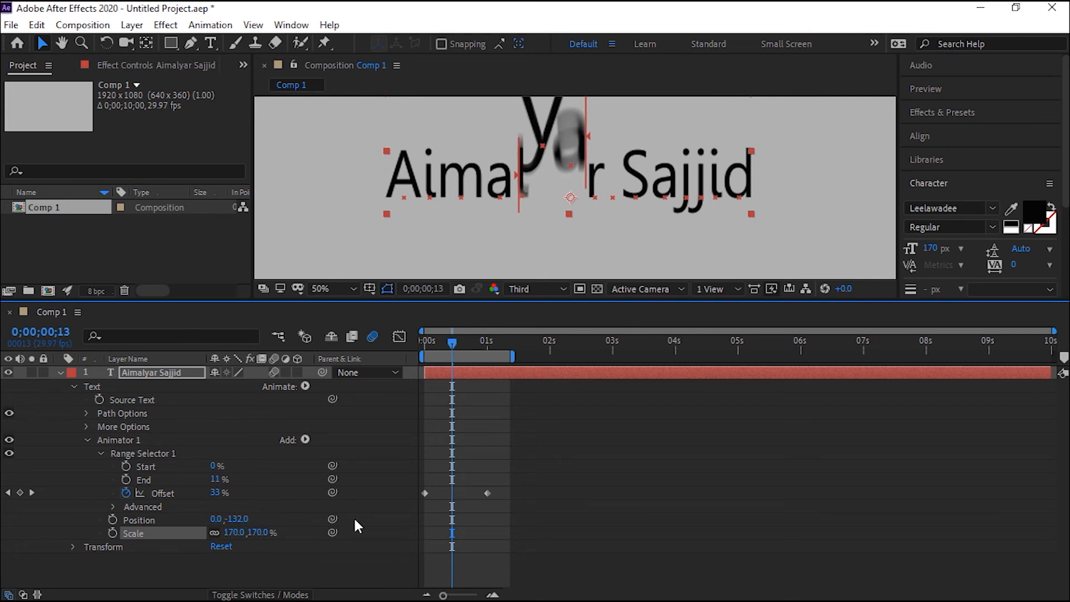
pyautogui.moveTo(457, 343); pyautogui.dragTo(399, 343)
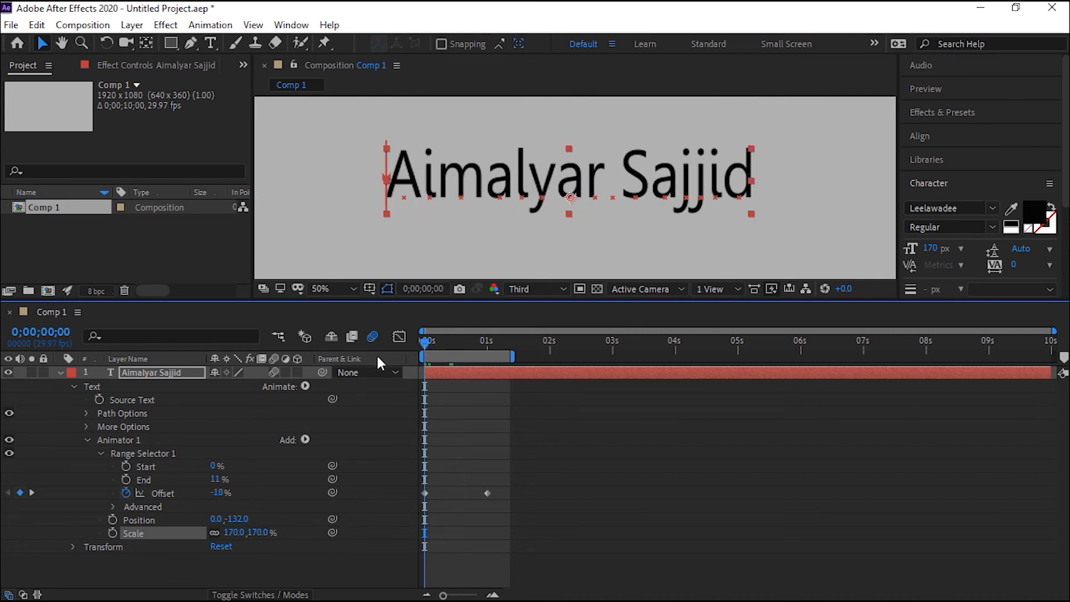
pyautogui.press('space')
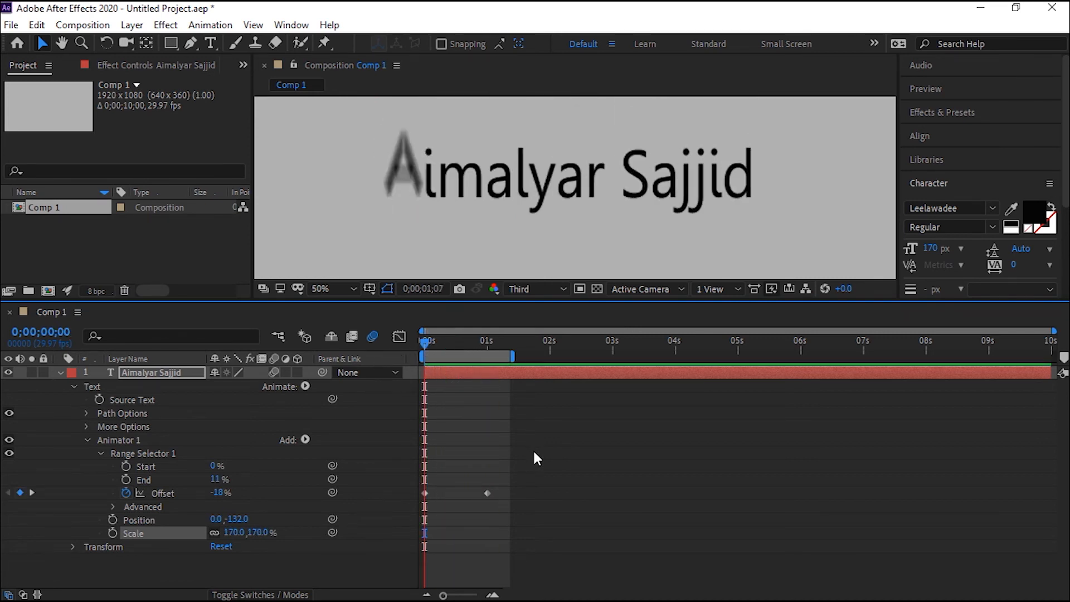
pyautogui.scroll(-1, 564, 188)
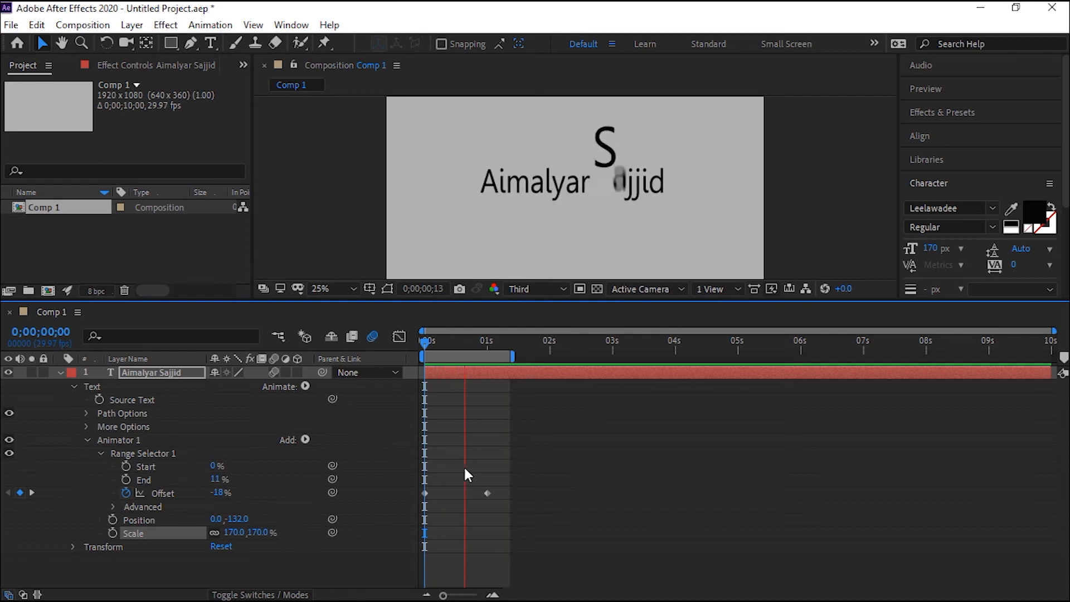
# Add a Rotation property to Animator 1 and set it to 0x+354° while viewing frame 0;00;00;07.
pyautogui.click(483, 341)
pyautogui.moveTo(483, 341); pyautogui.dragTo(439, 359)
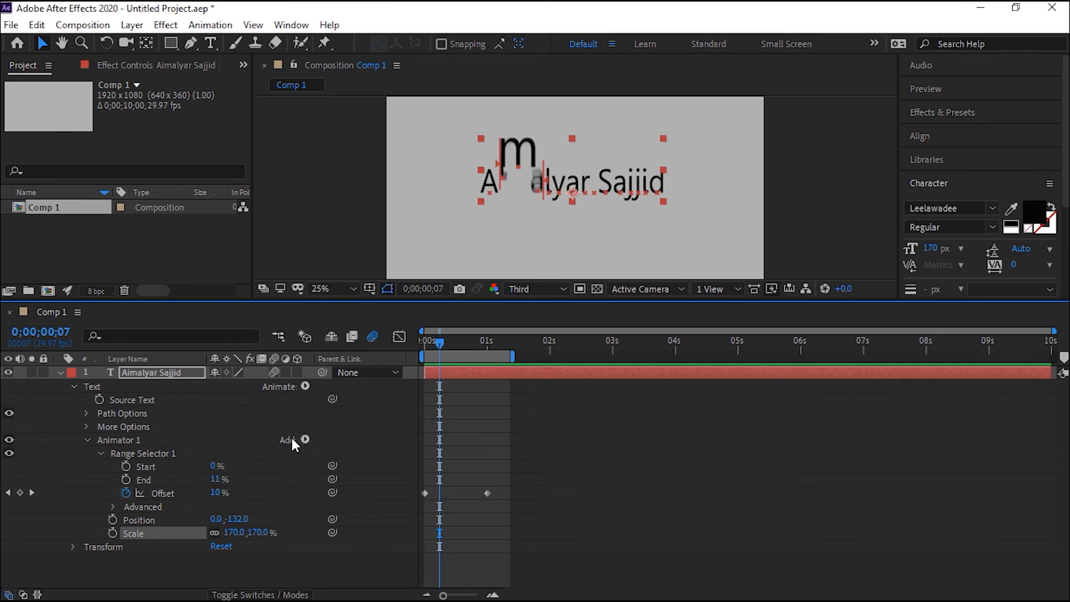
pyautogui.click(305, 438)
pyautogui.moveTo(312, 445)
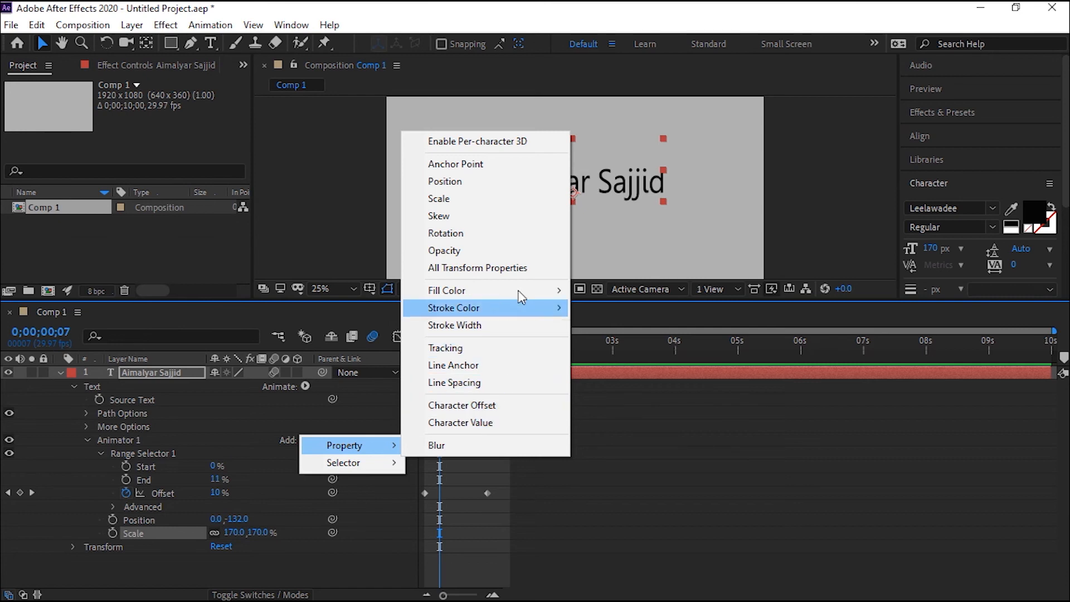
pyautogui.click(466, 233)
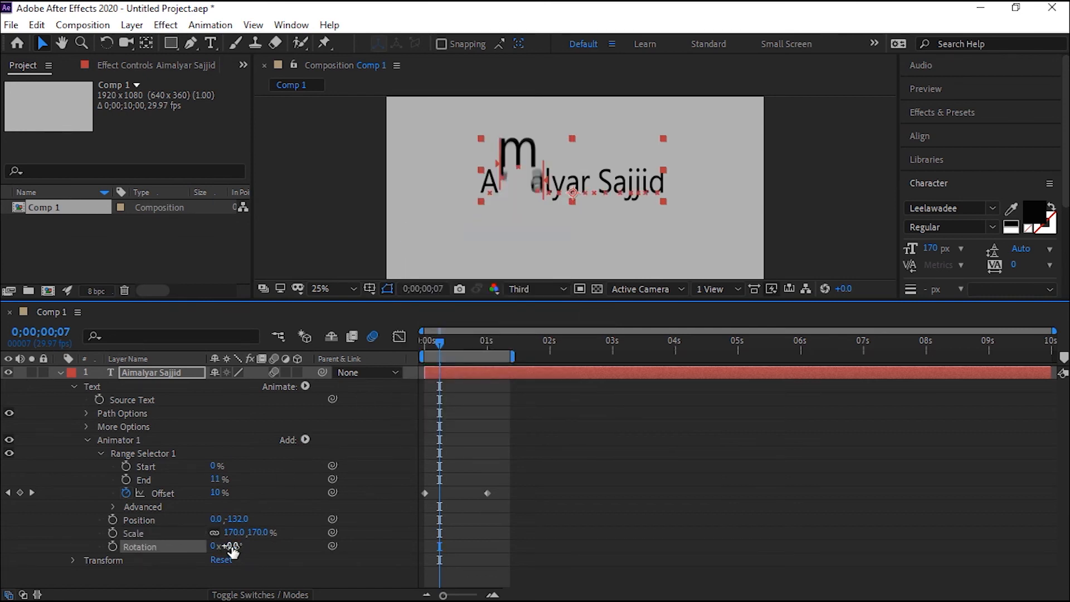
pyautogui.moveTo(229, 546); pyautogui.dragTo(461, 498)
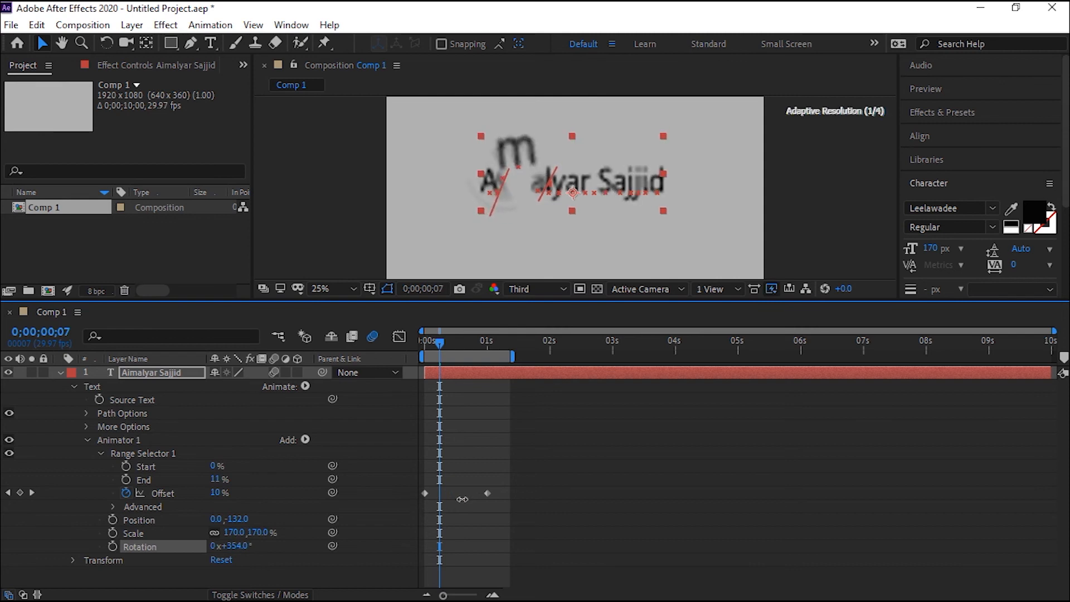
# Set Animator 1's Rotation to 1x+0.0° and preview the animation from the start.
pyautogui.click(239, 548)
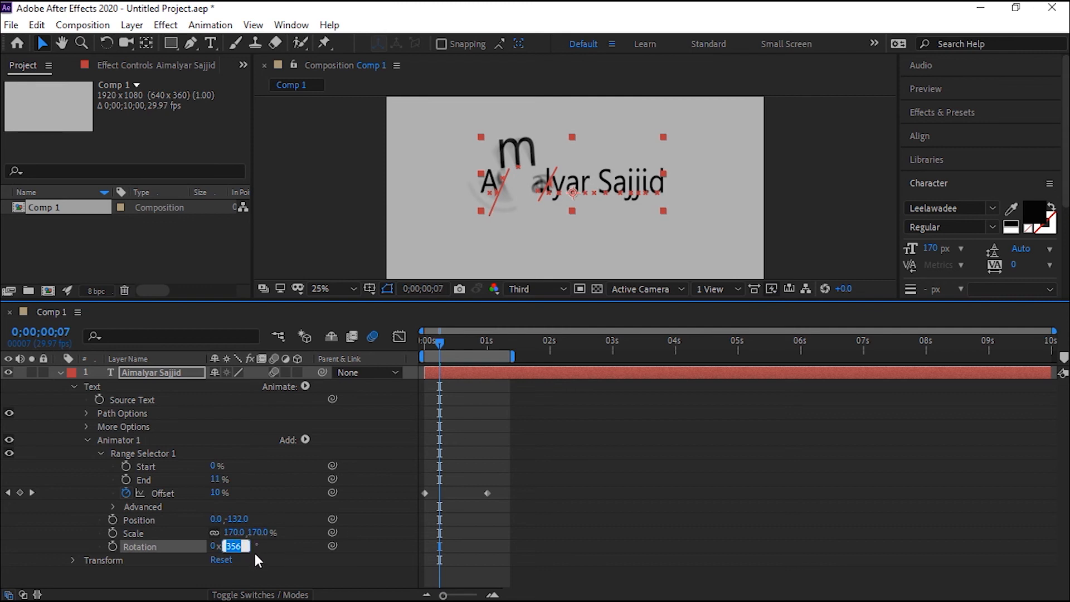
pyautogui.write('0')
pyautogui.press('Return')
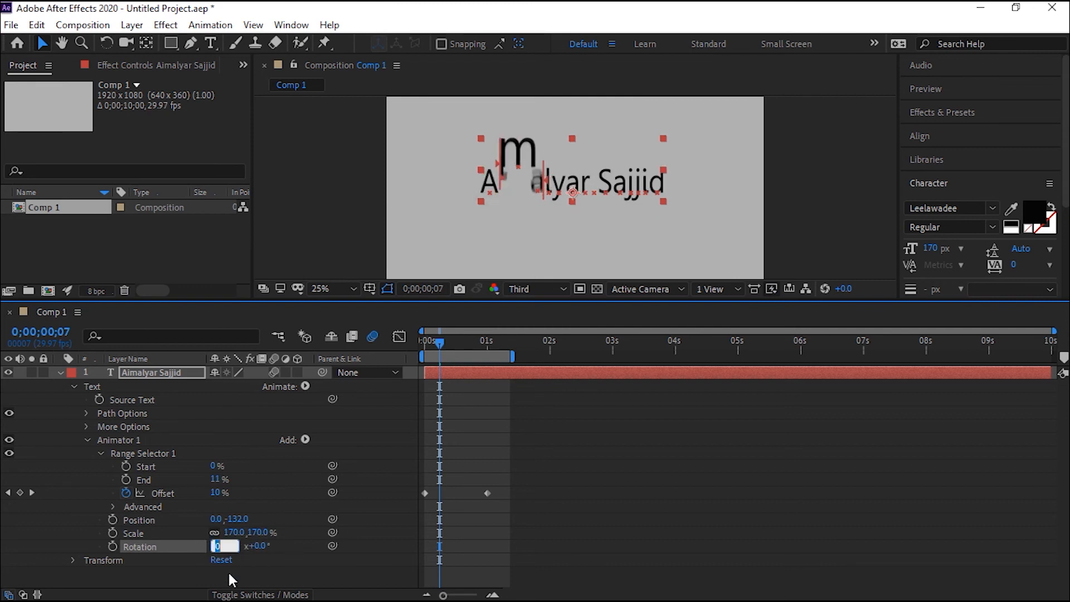
pyautogui.press('Return')
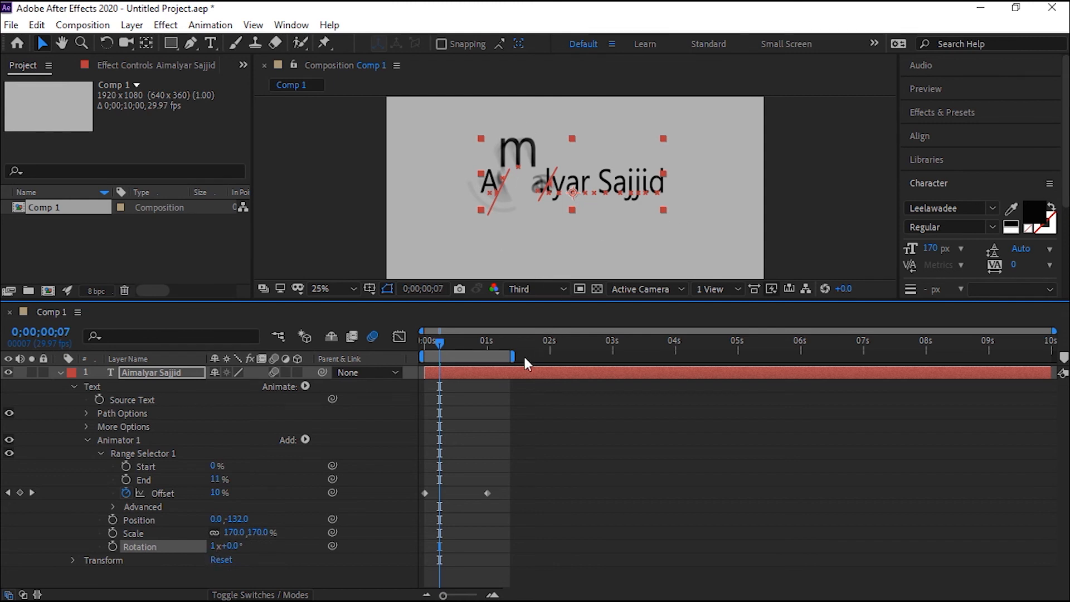
pyautogui.moveTo(441, 343); pyautogui.dragTo(353, 364)
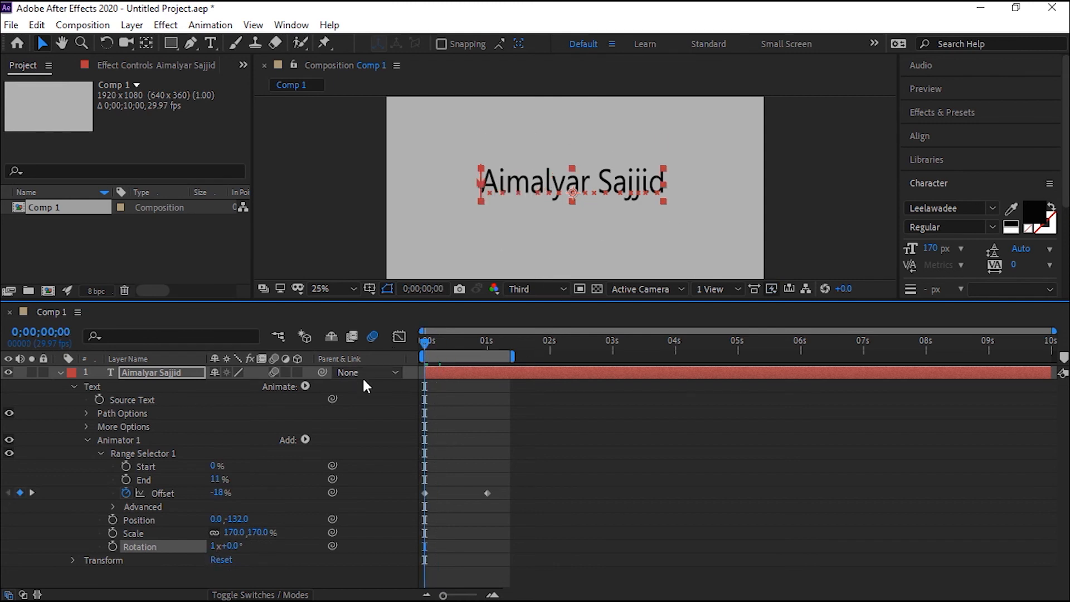
pyautogui.press('space')
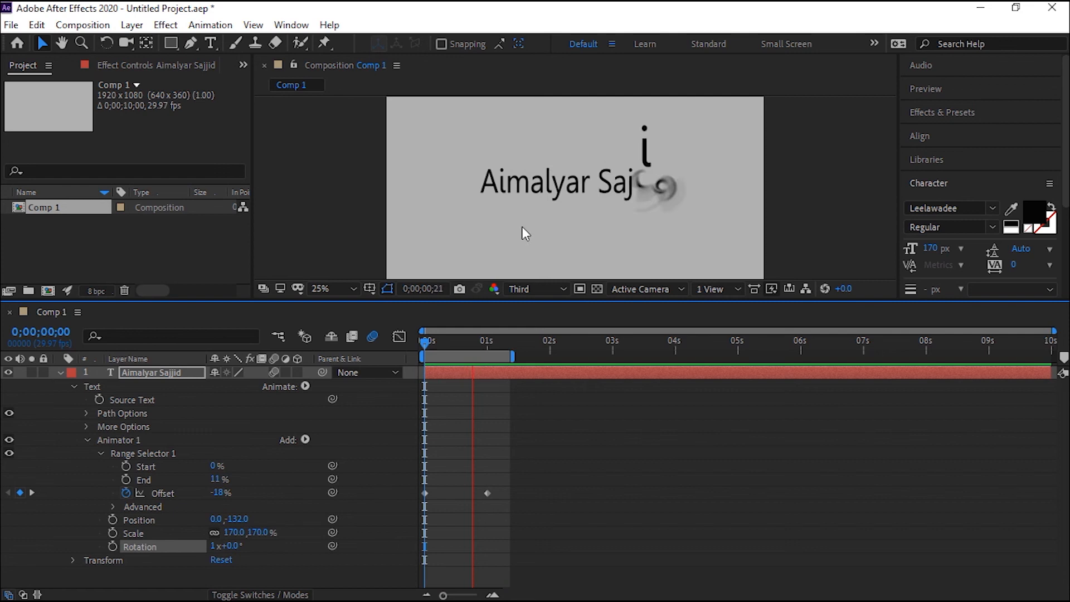
# Extend the end of the composition's work area to about 3 seconds.
pyautogui.click(488, 341)
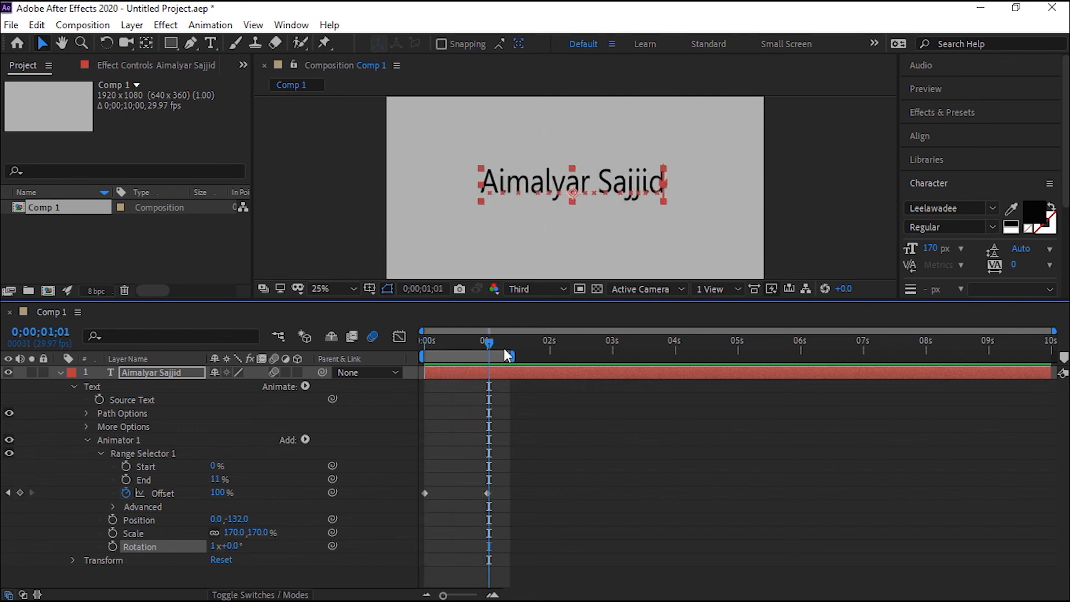
pyautogui.moveTo(508, 355); pyautogui.dragTo(617, 356)
pyautogui.hotkey('ctrl', 'z')
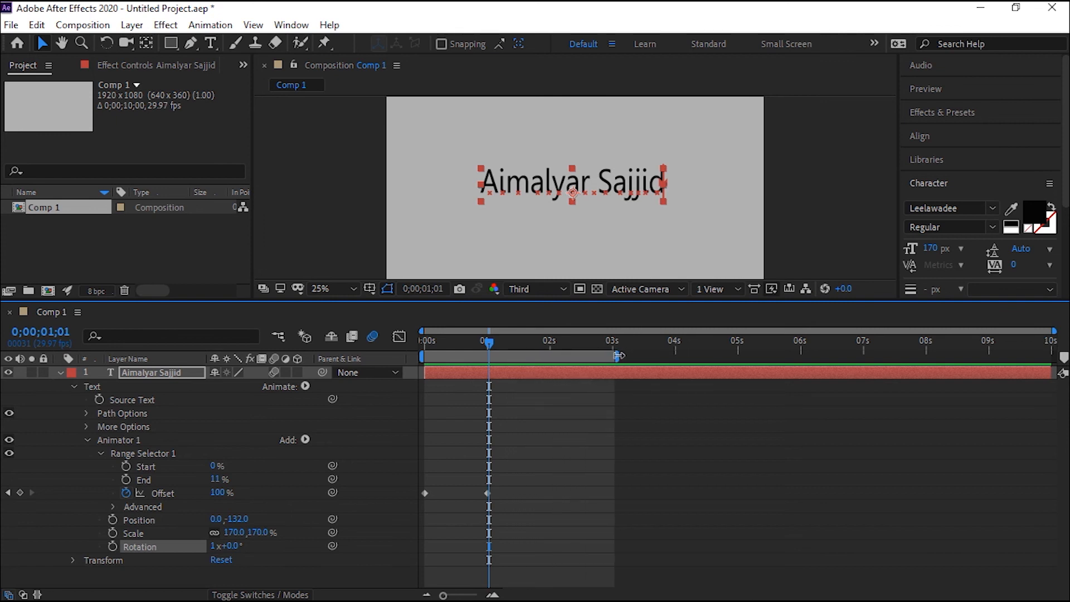
# Move the second Offset keyframe of Range Selector 1 to about 2.5 seconds and preview the animation from the start.
pyautogui.moveTo(488, 493); pyautogui.dragTo(581, 487)
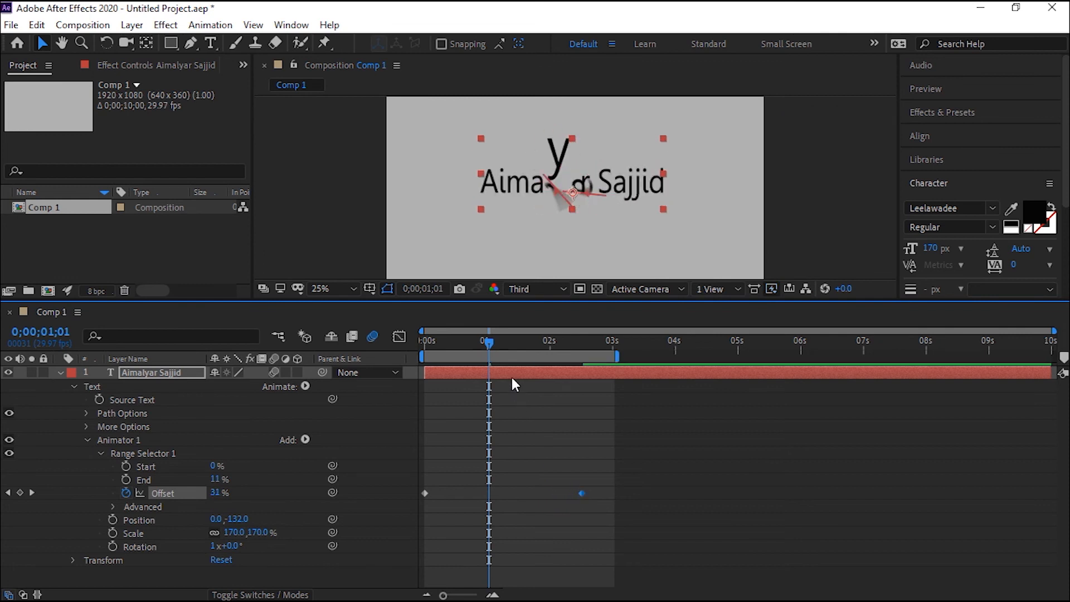
pyautogui.press('Home')
pyautogui.press('space')
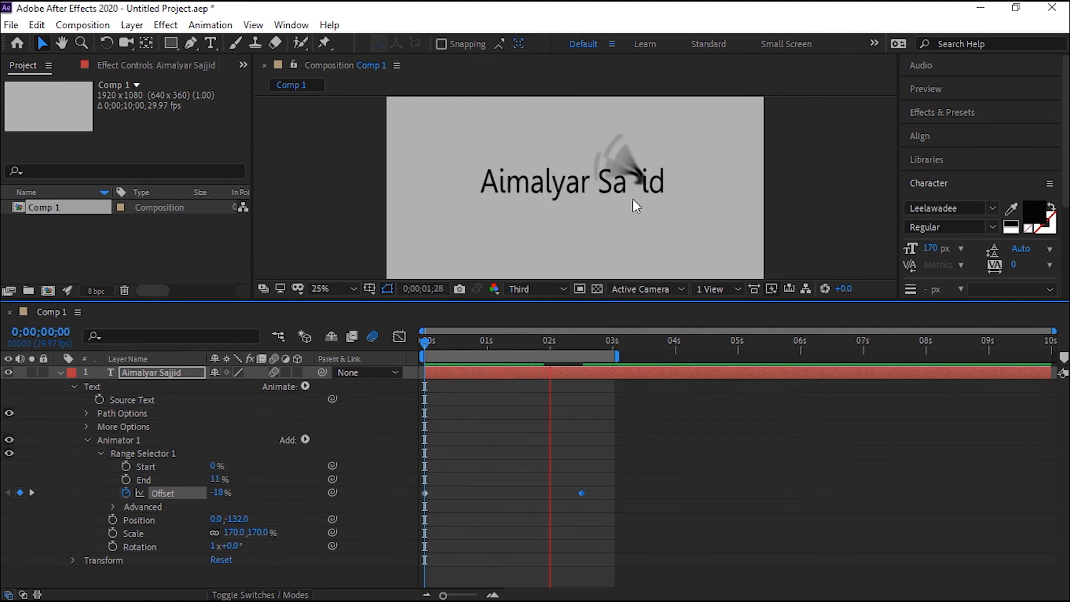
pyautogui.press('space')
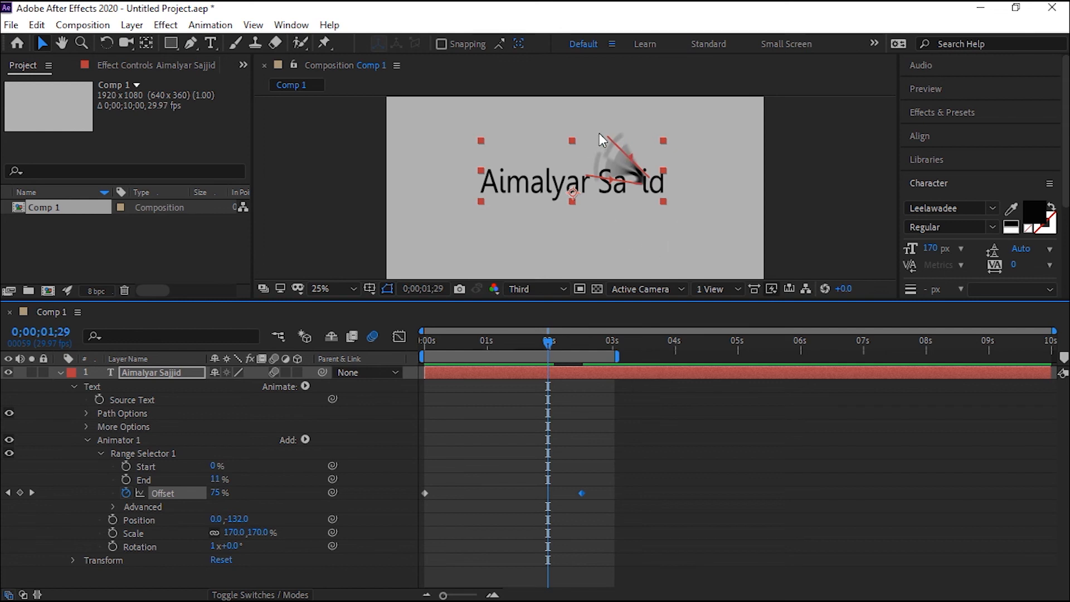
pyautogui.press('space')
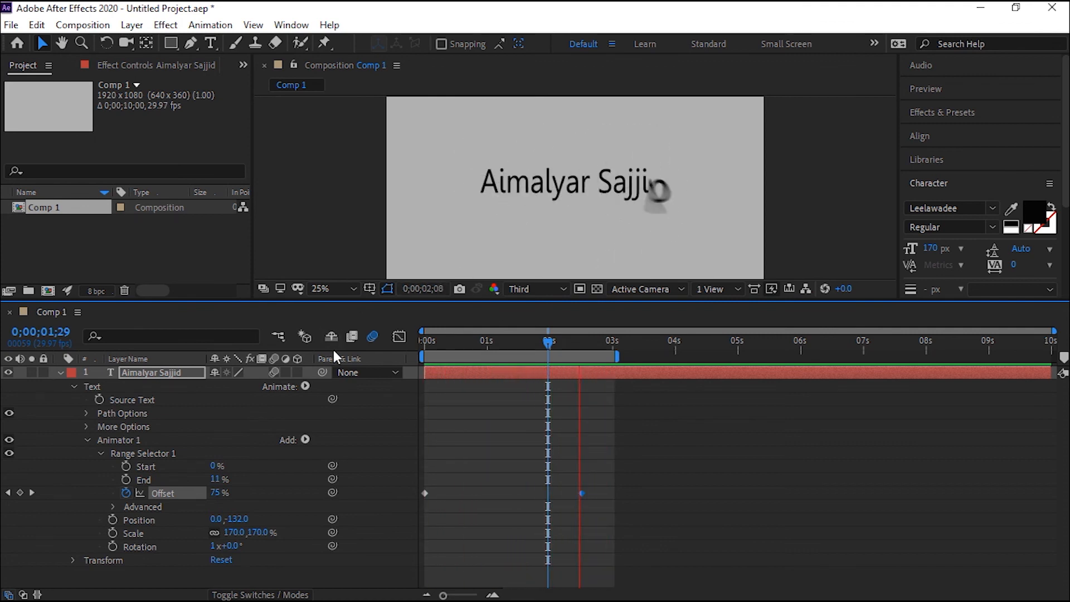
pyautogui.press('space')
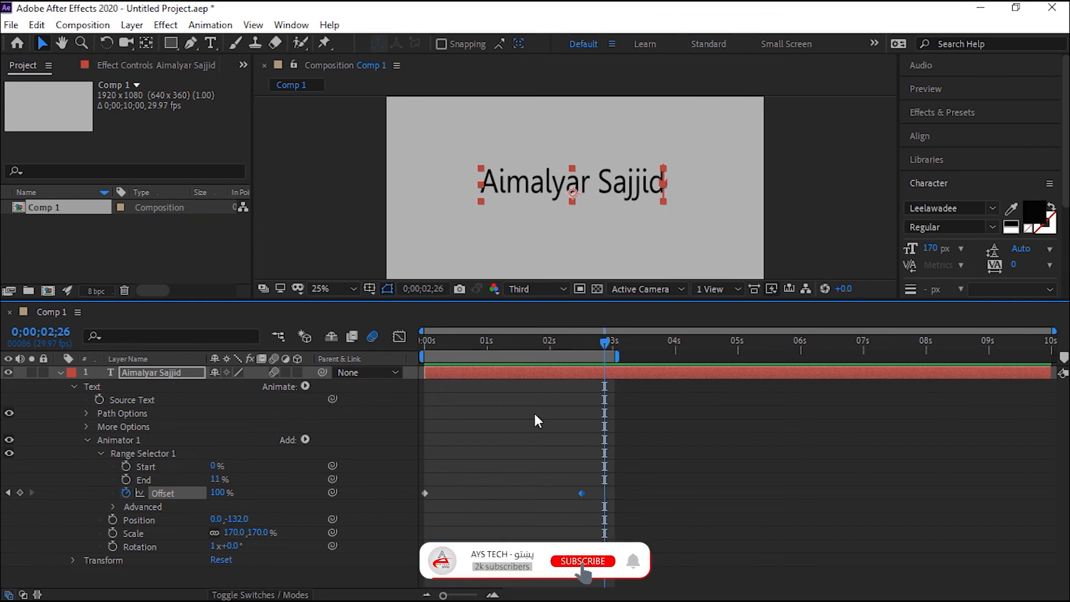
pyautogui.click(306, 386)
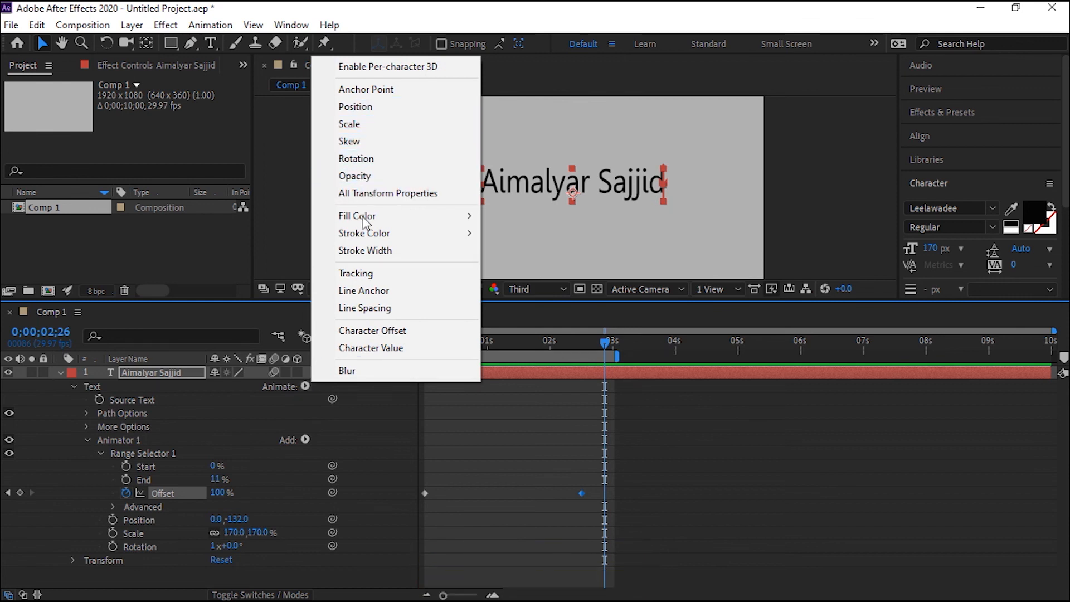
pyautogui.moveTo(392, 222)
pyautogui.click(669, 457)
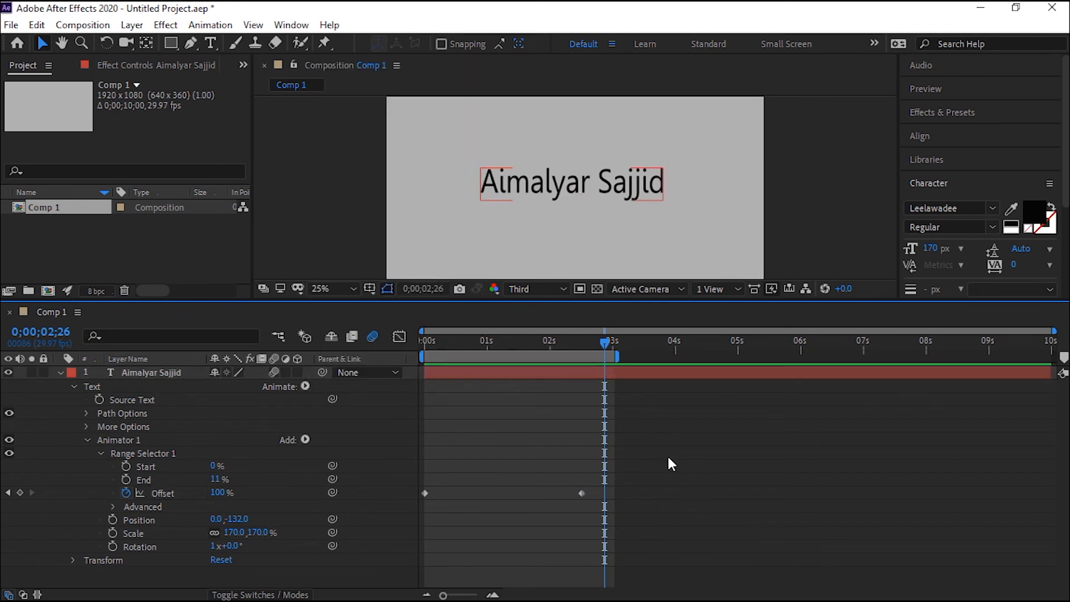